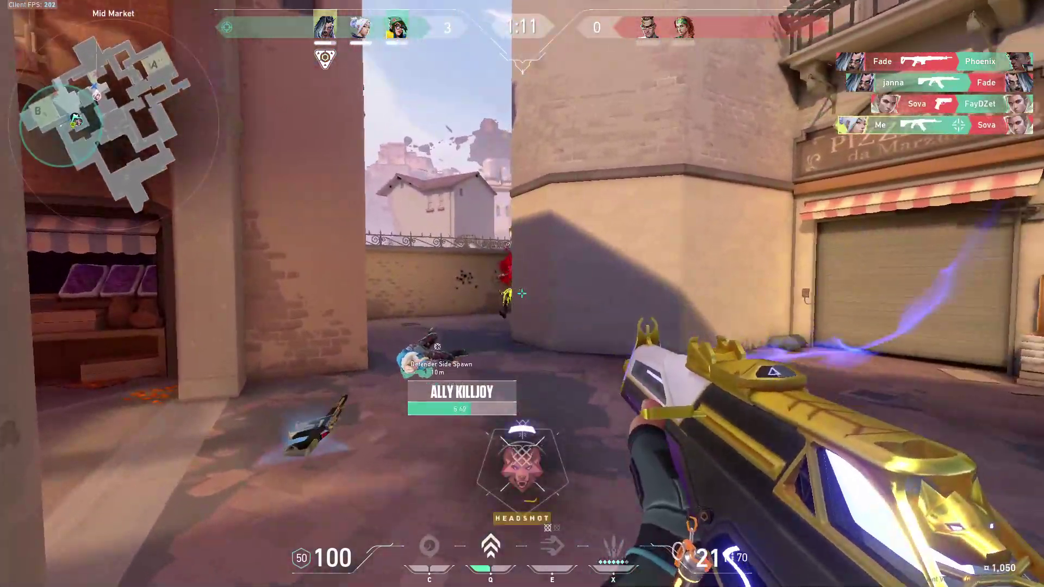
Eliminate the remaining enemies around Mid Market, using the updraft, to win the round
left_click(522, 294)
left_click(522, 293)
key("1")
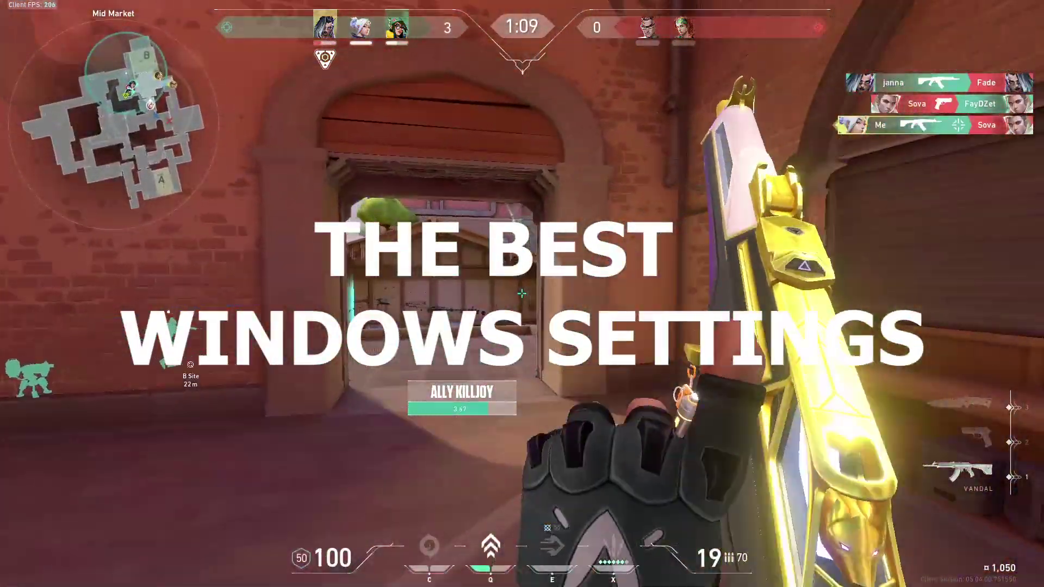
left_click(522, 294)
left_click(522, 293)
left_click(522, 293)
left_click(522, 294)
left_click(522, 293)
left_click(522, 293)
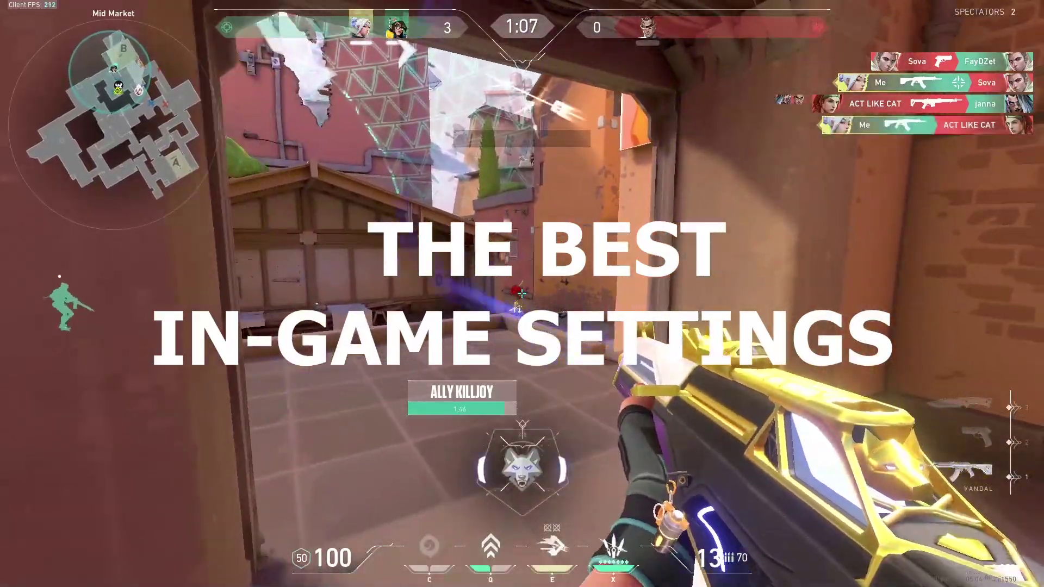
key("q")
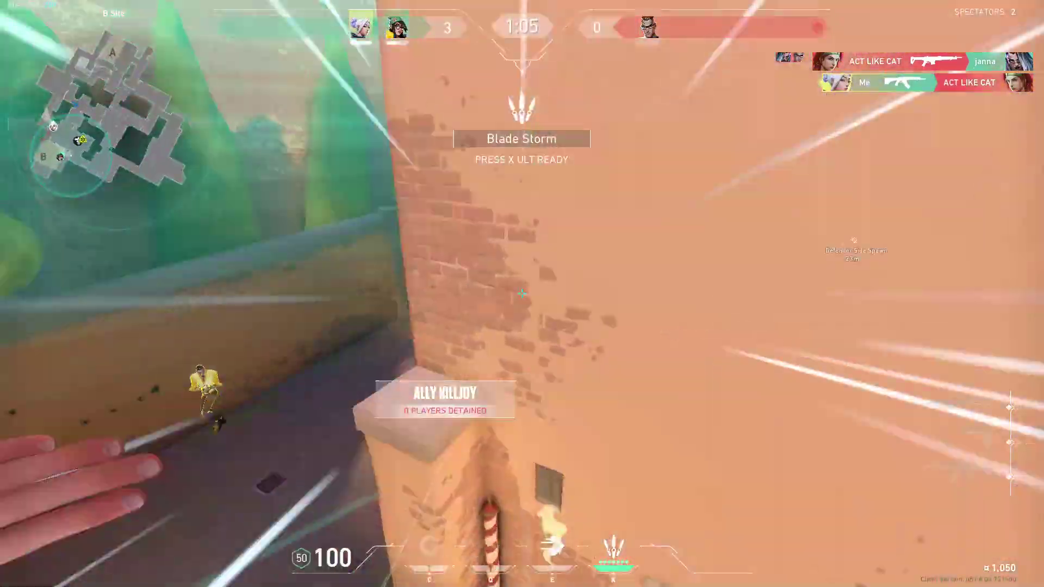
left_click(522, 293)
Swap between knife and pistol and pick up the dropped Spectrum Classic
key("3")
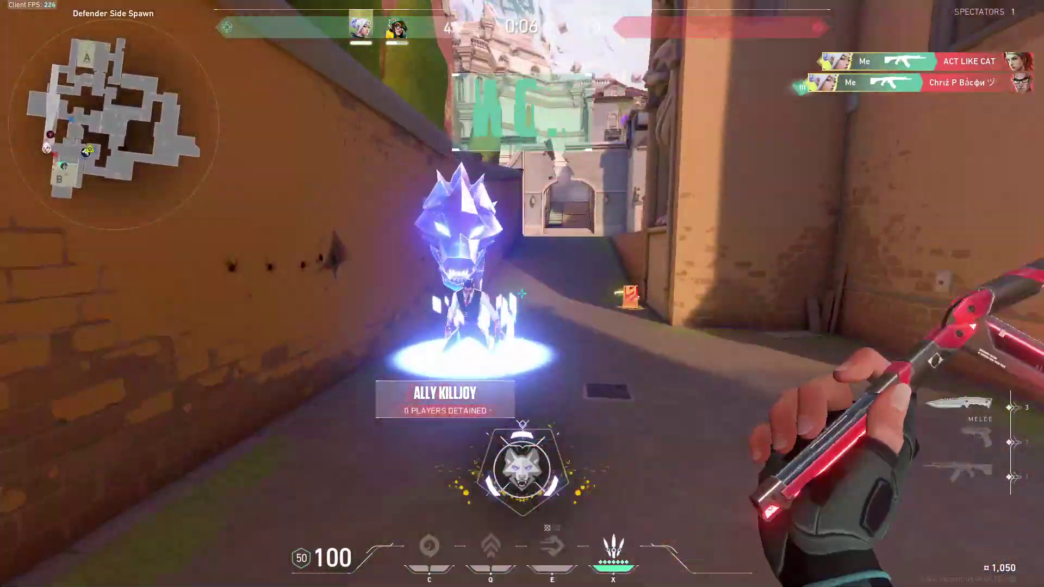
key("2")
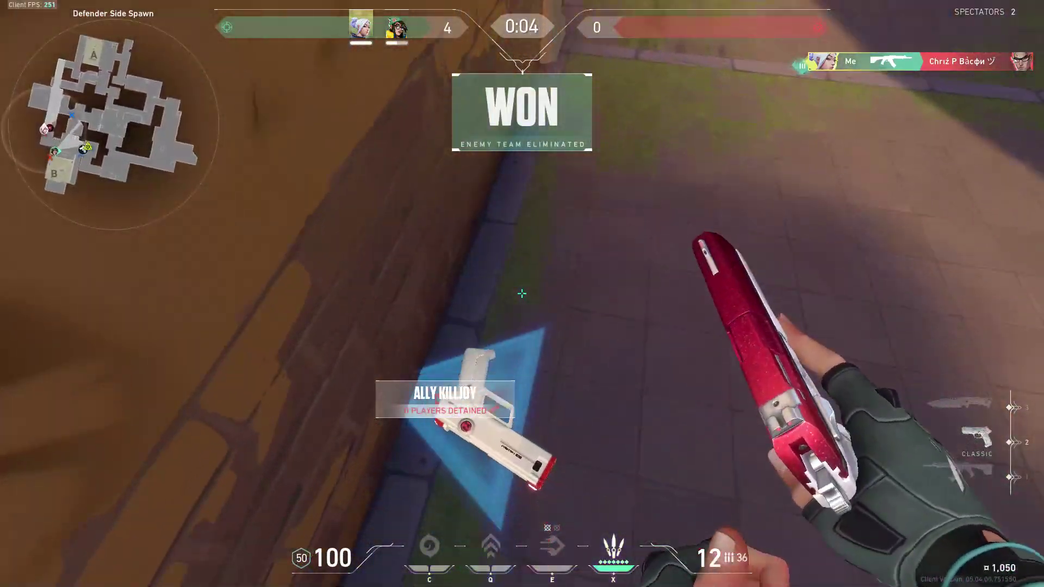
key("f")
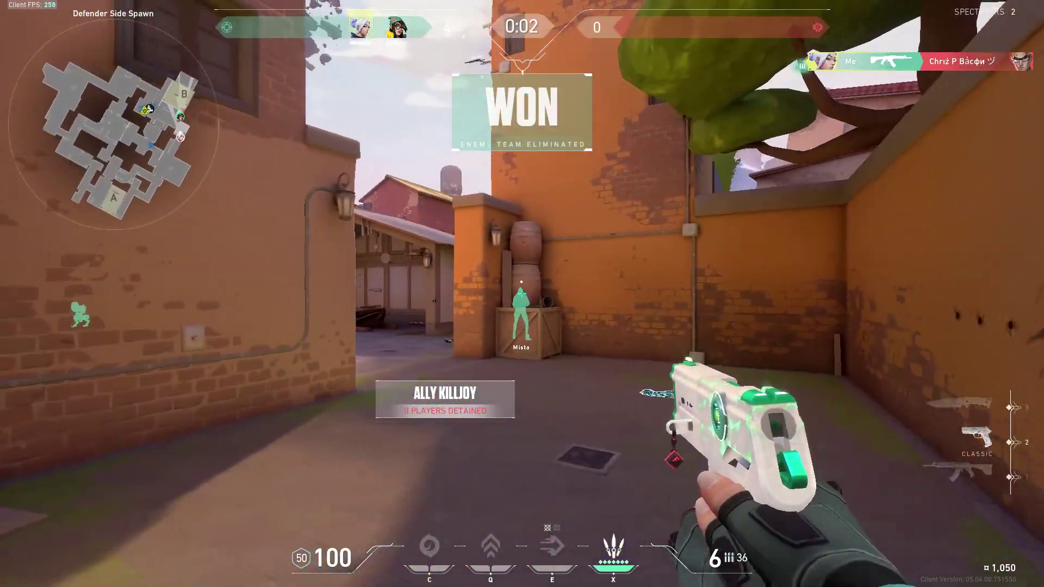
right_click(522, 294)
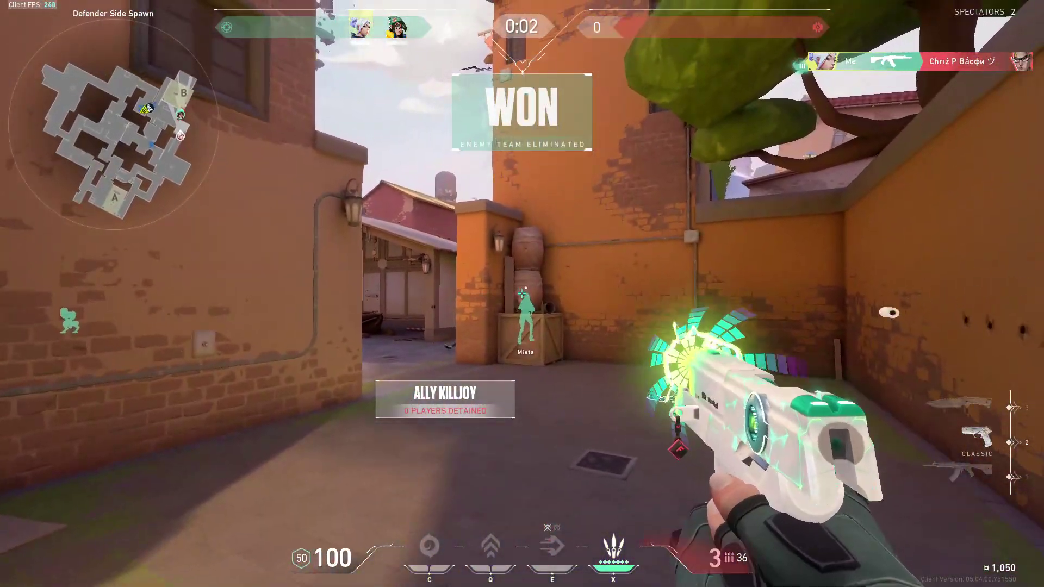
key("3")
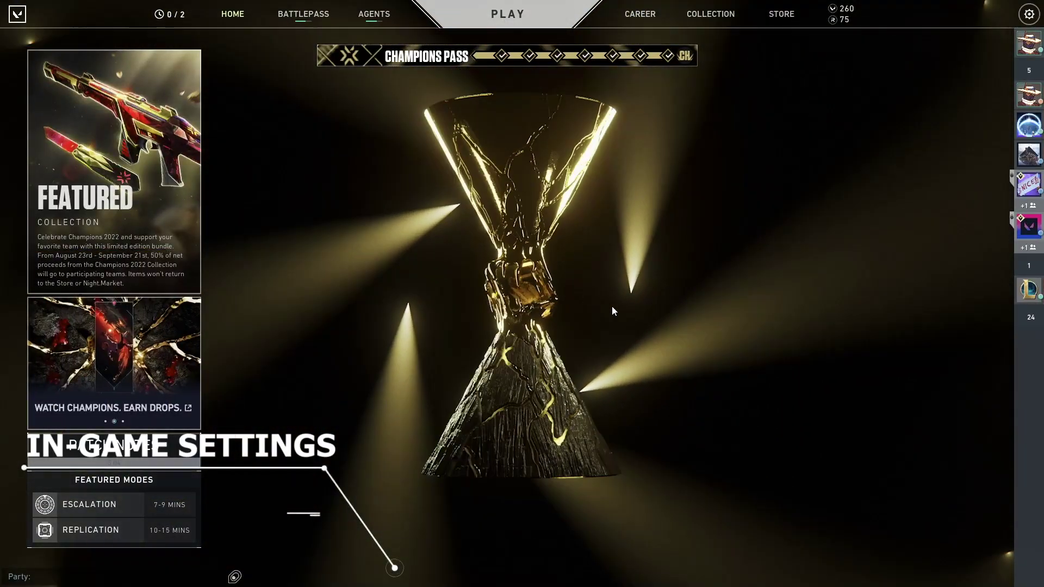
In Valorant's Video > General settings, change Display Mode from Windowed Fullscreen to Fullscreen
key("Escape")
left_click(442, 229)
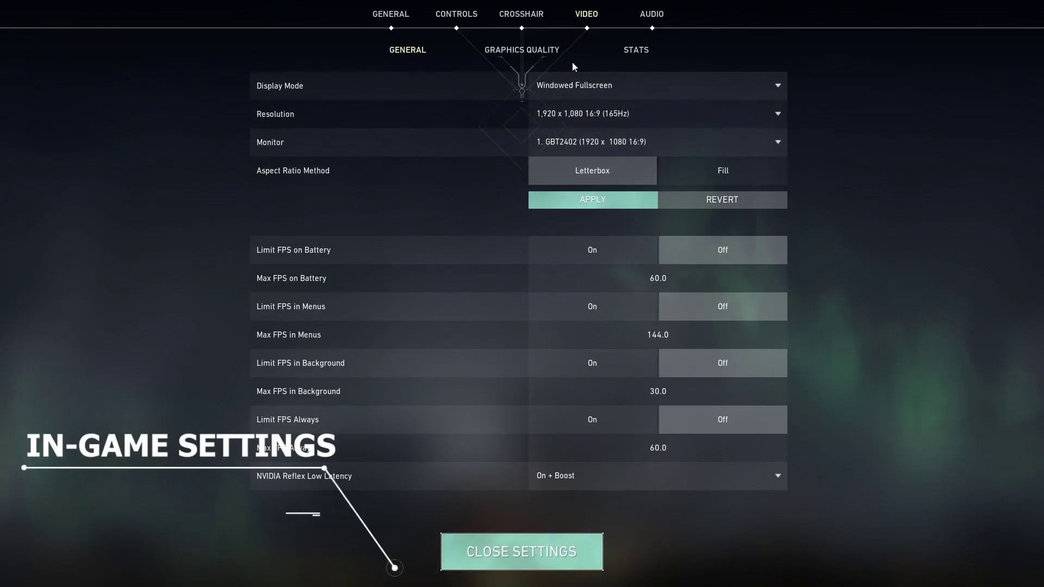
left_click(559, 85)
left_click(552, 109)
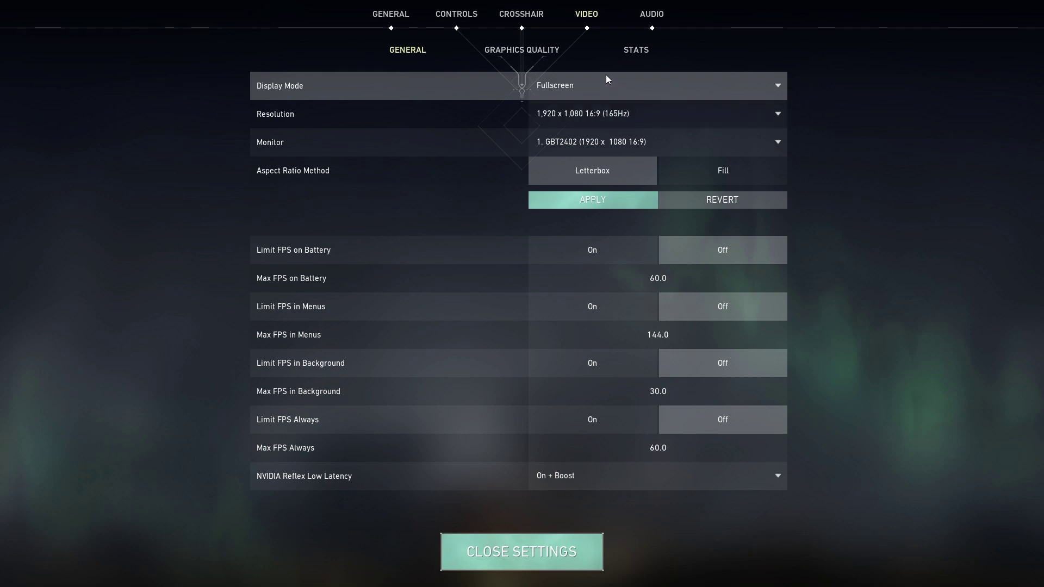
left_click(628, 117)
left_click(306, 116)
Select 1,440 x 1,080 4:3 (165Hz) from the Resolution list
left_click(587, 115)
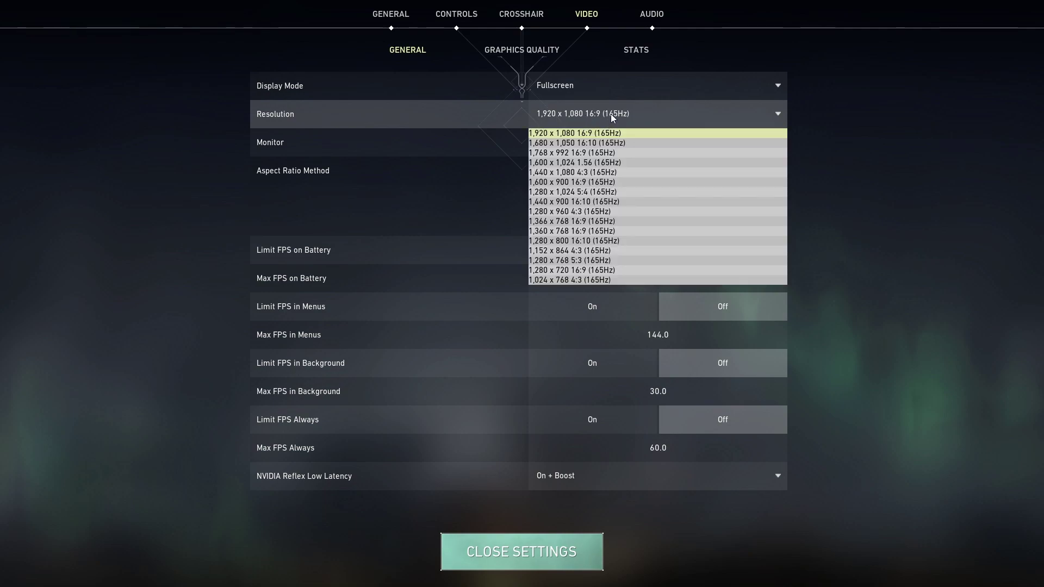
left_click(571, 116)
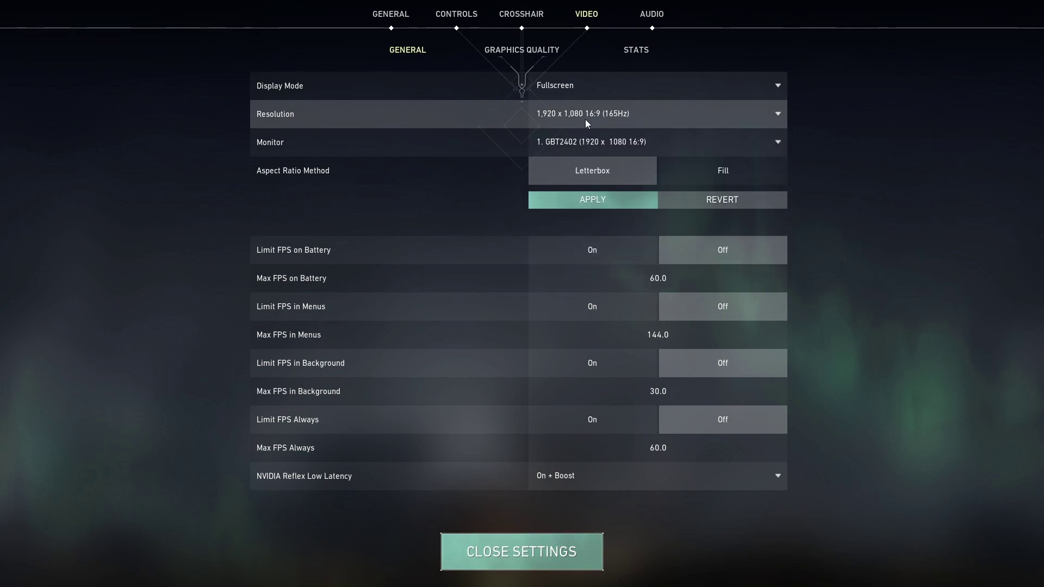
left_click(585, 119)
left_click(586, 118)
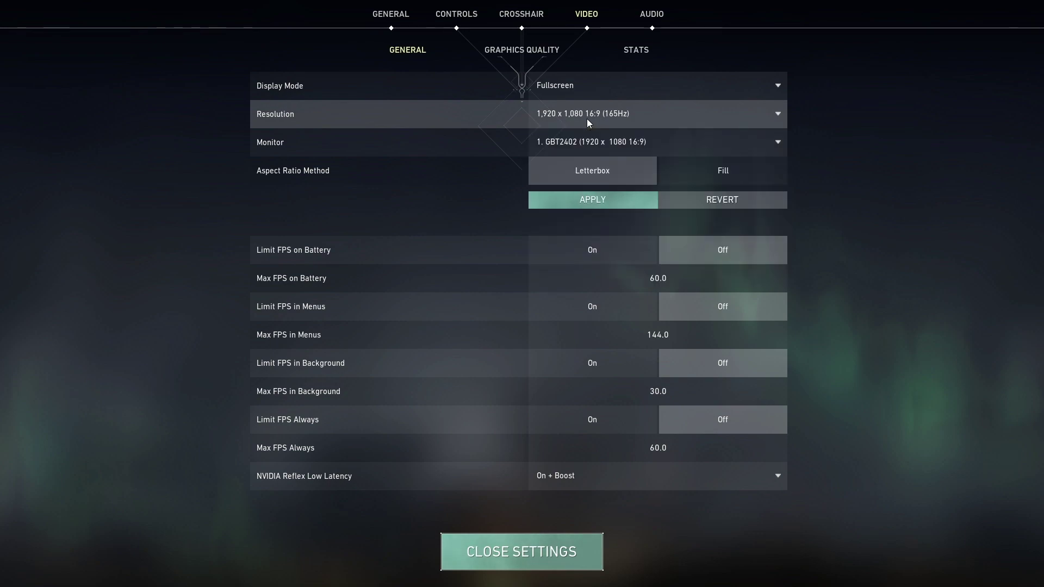
left_click(586, 119)
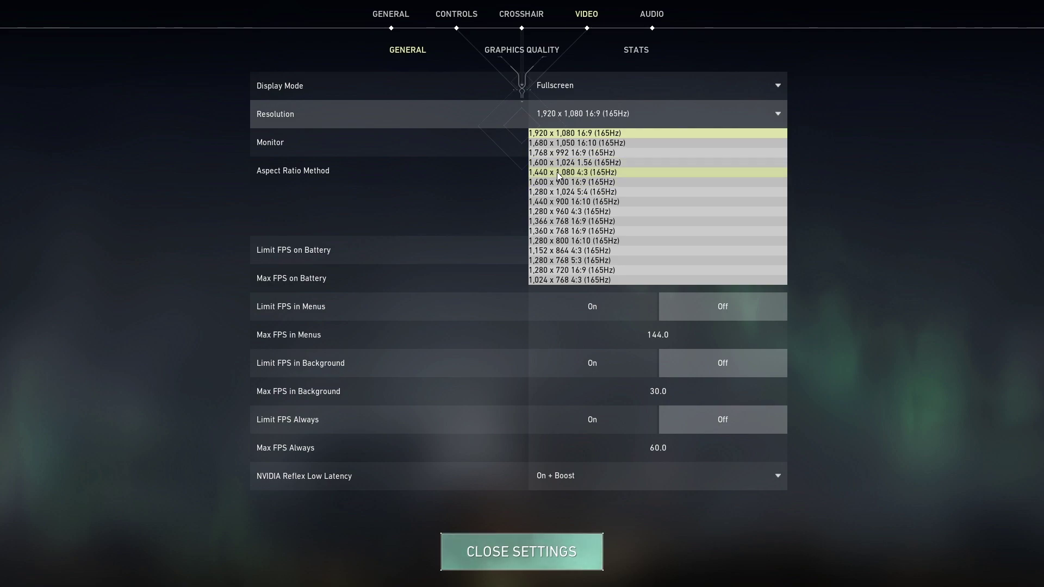
left_click(580, 173)
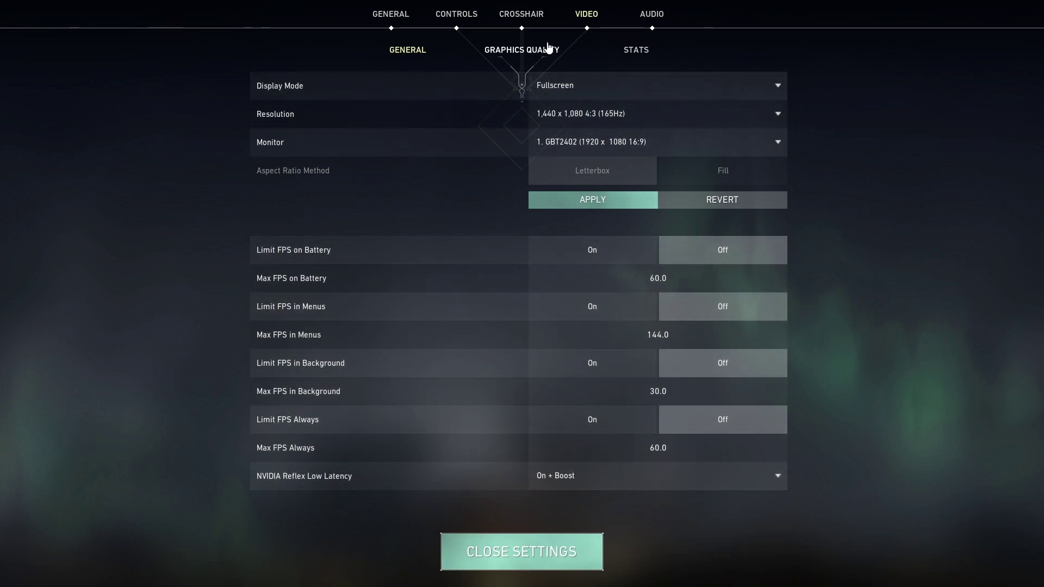
On the Graphics Quality tab, switch Bloom to Off, leaving the other options at Low
left_click(533, 53)
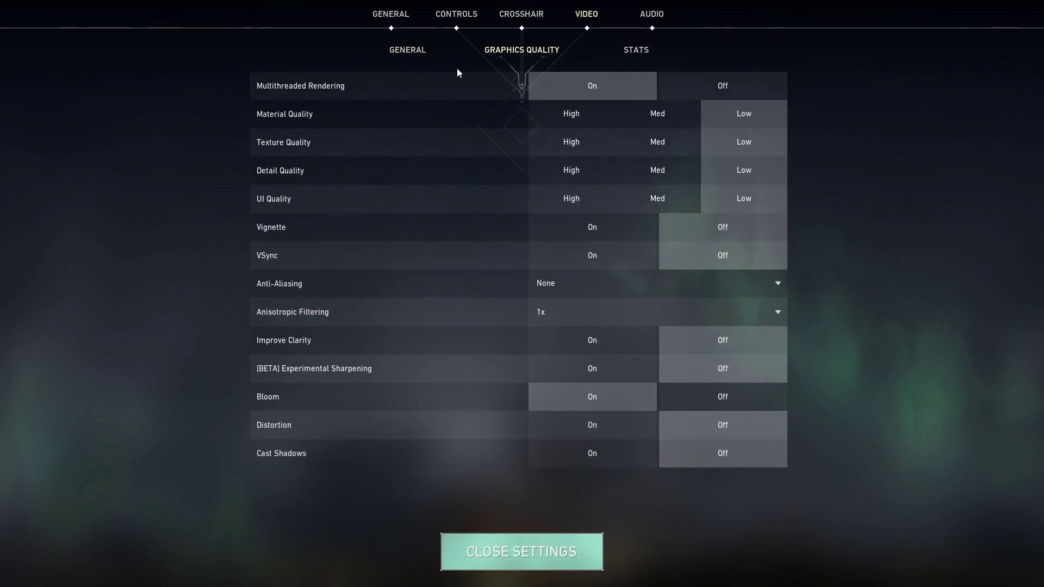
mouse_move(296, 89)
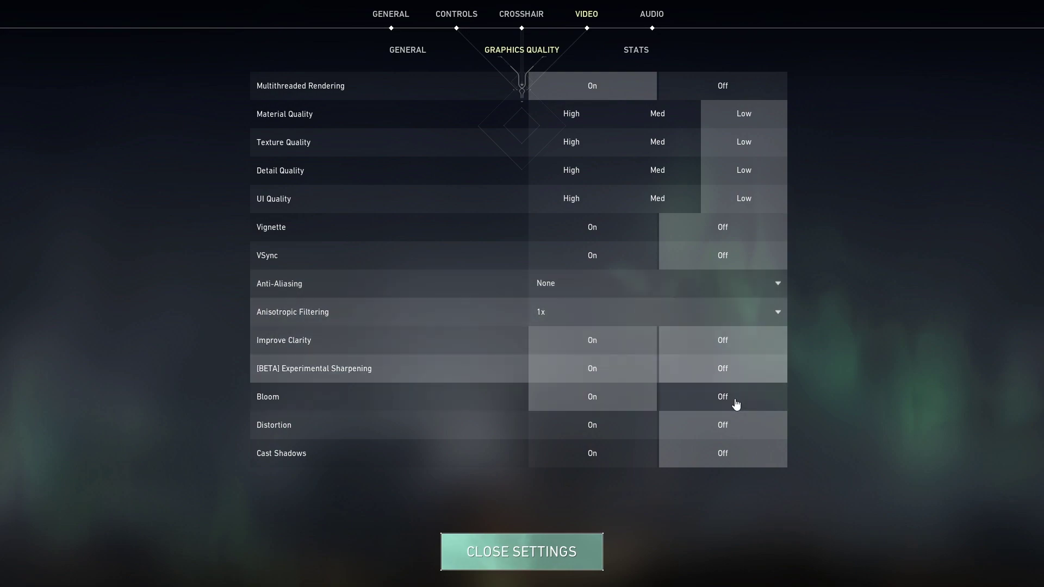
left_click(725, 396)
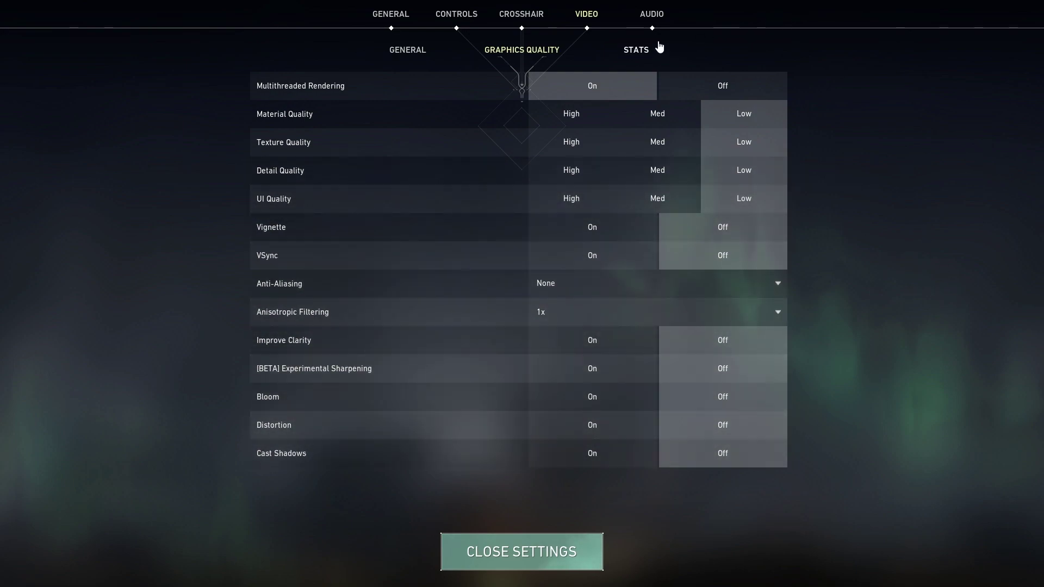
On the Stats tab, set Client FPS to Text Only with other stats hidden
left_click(639, 53)
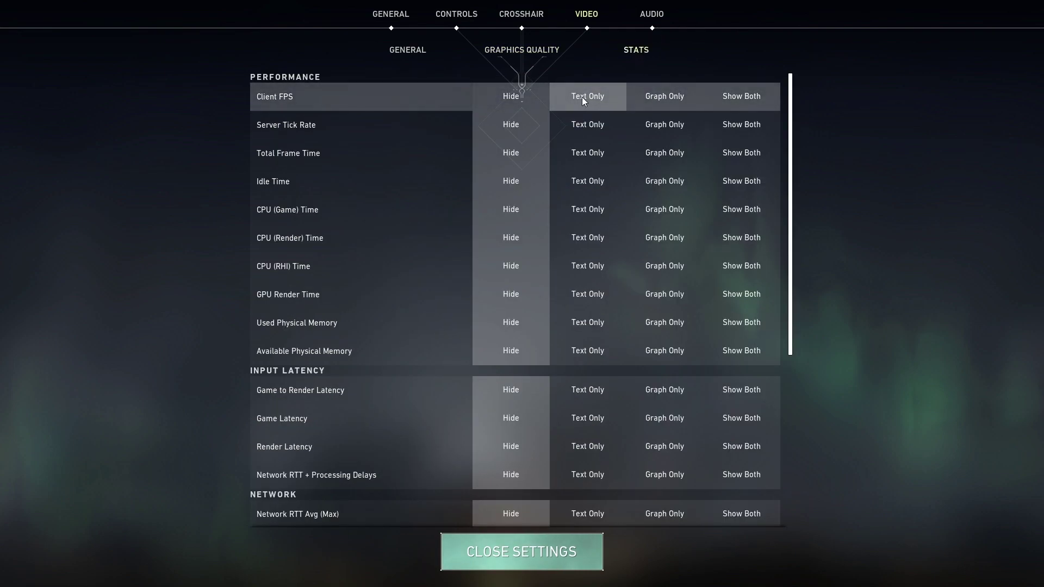
scroll(507, 387, "down", 5)
scroll(507, 388, "up", 5)
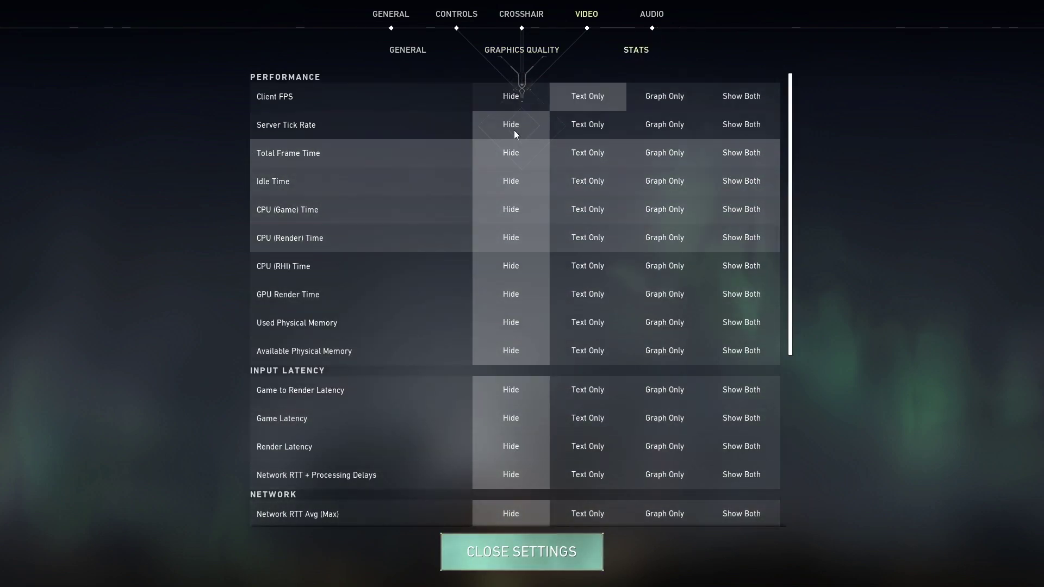
scroll(543, 205, "down", 5)
scroll(534, 398, "up", 5)
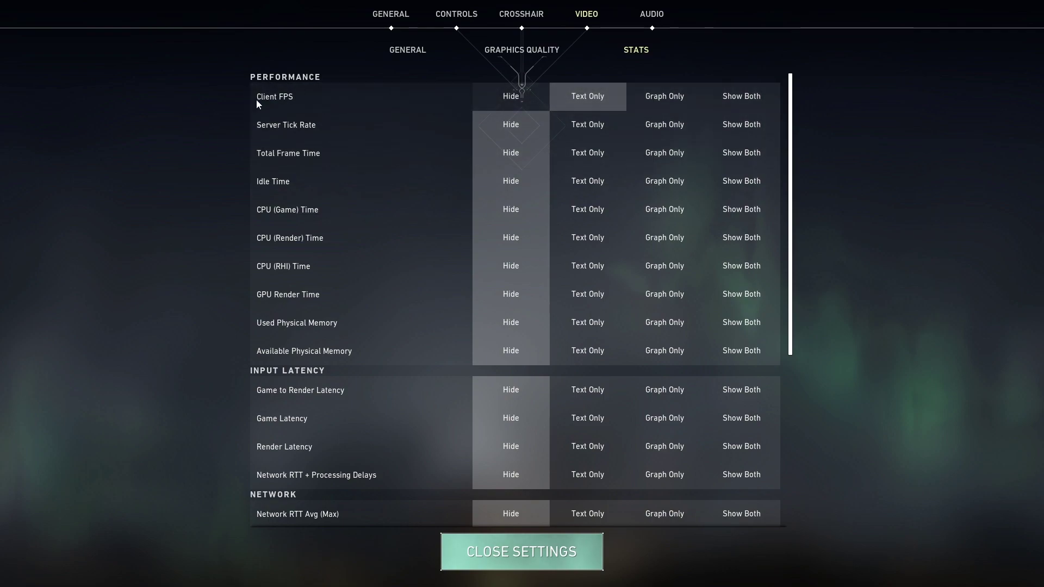
left_click(577, 94)
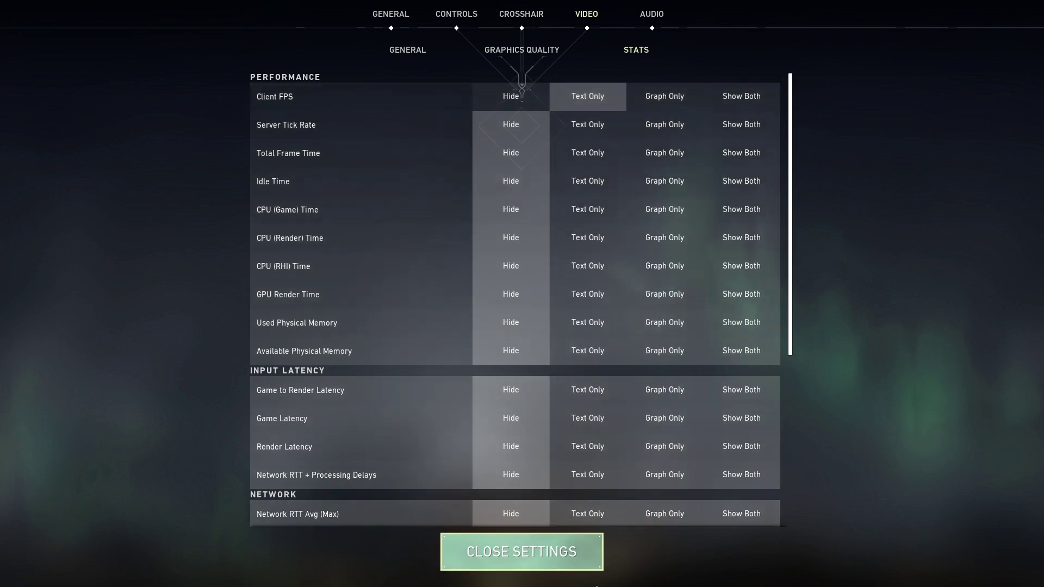
Close Valorant's settings and launch NVIDIA Control Panel from the desktop right-click menu
left_click(560, 550)
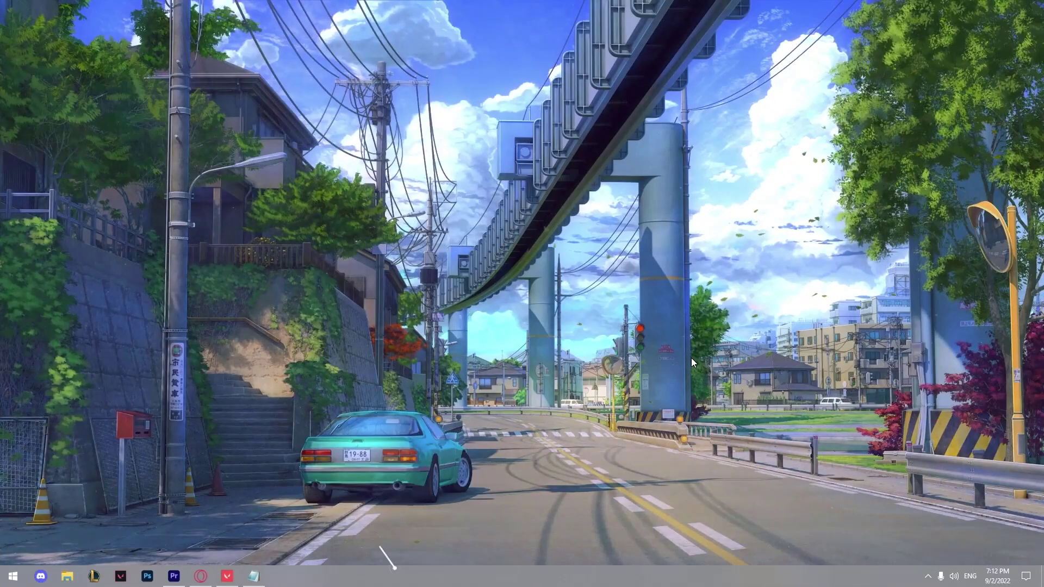
right_click(572, 299)
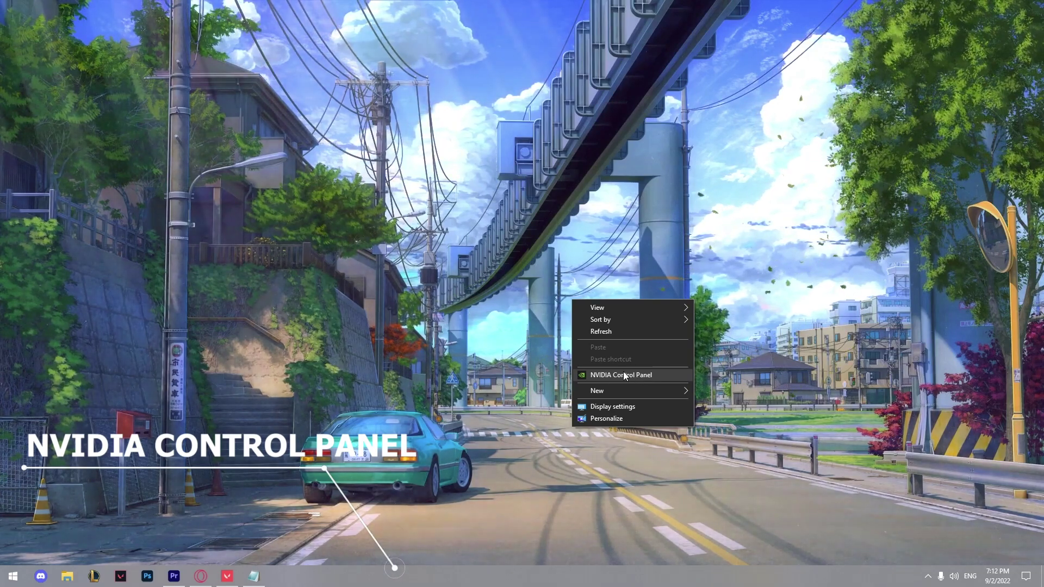
right_click(512, 260)
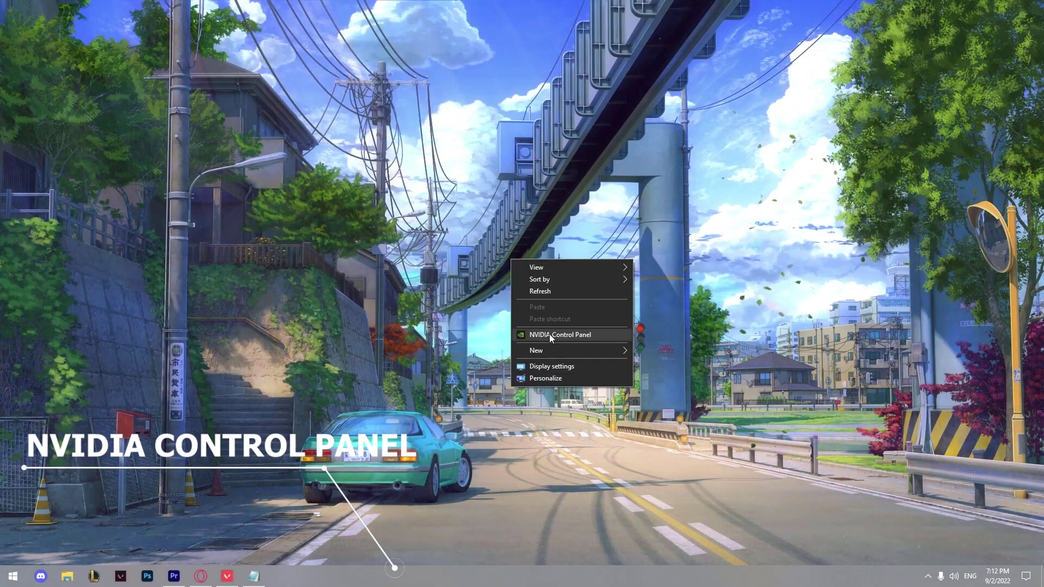
left_click(577, 334)
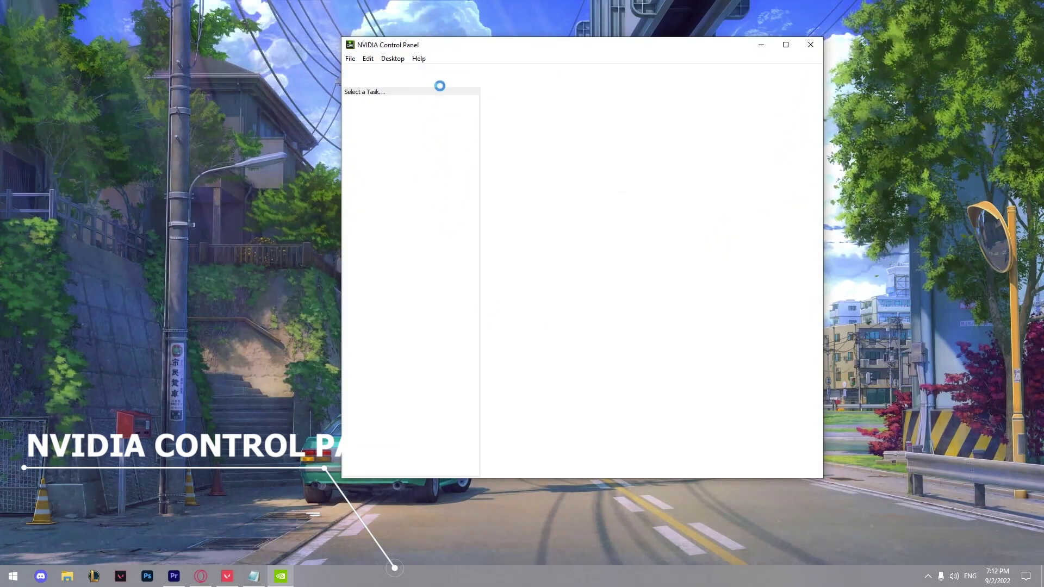
In Manage 3D Settings > Global Settings, check that the Antialiasing Gamma correction and Mode settings are Off
left_click(396, 111)
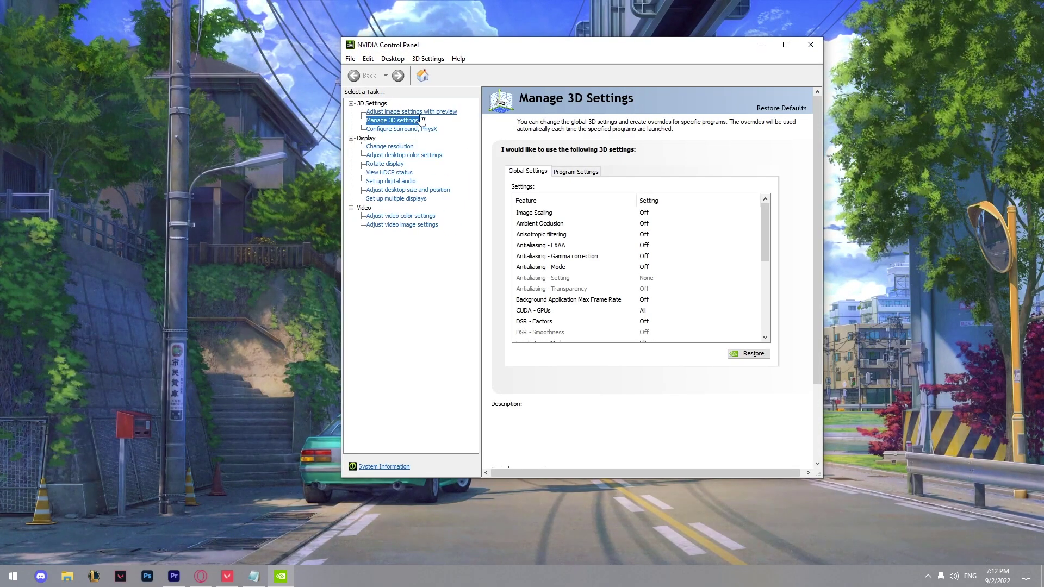
left_click(389, 120)
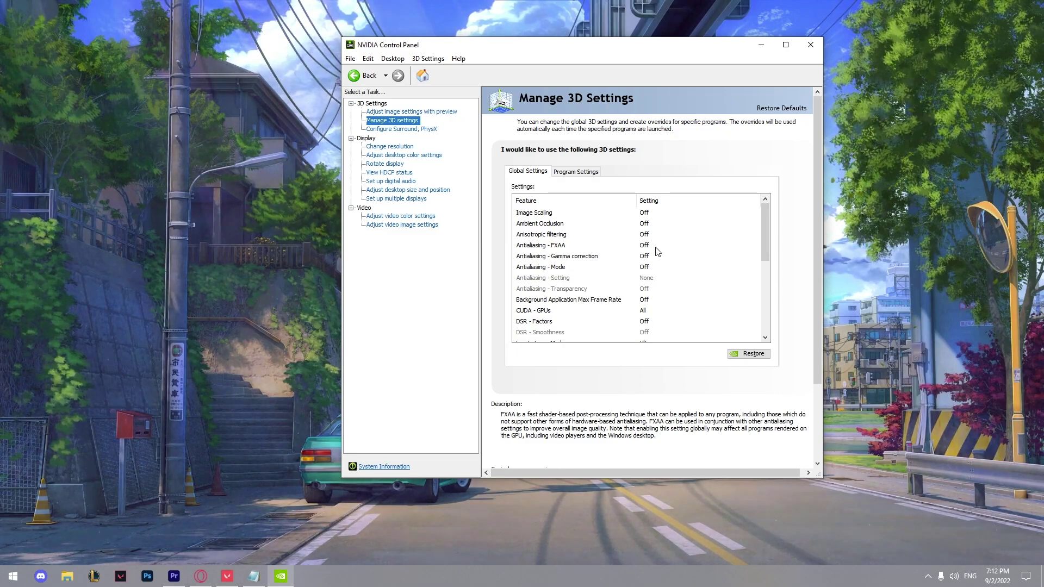
left_click(570, 258)
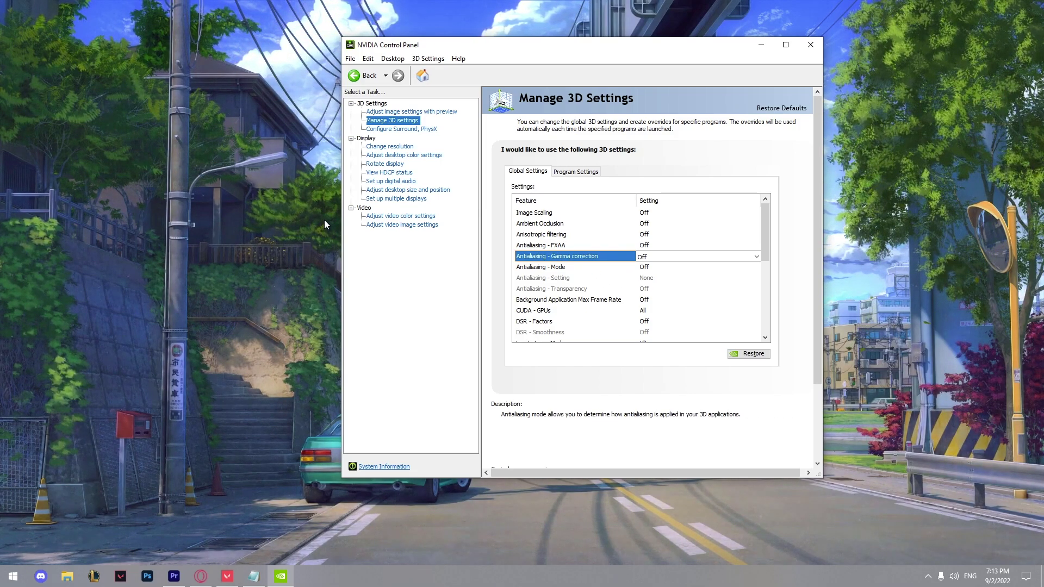
left_click(544, 269)
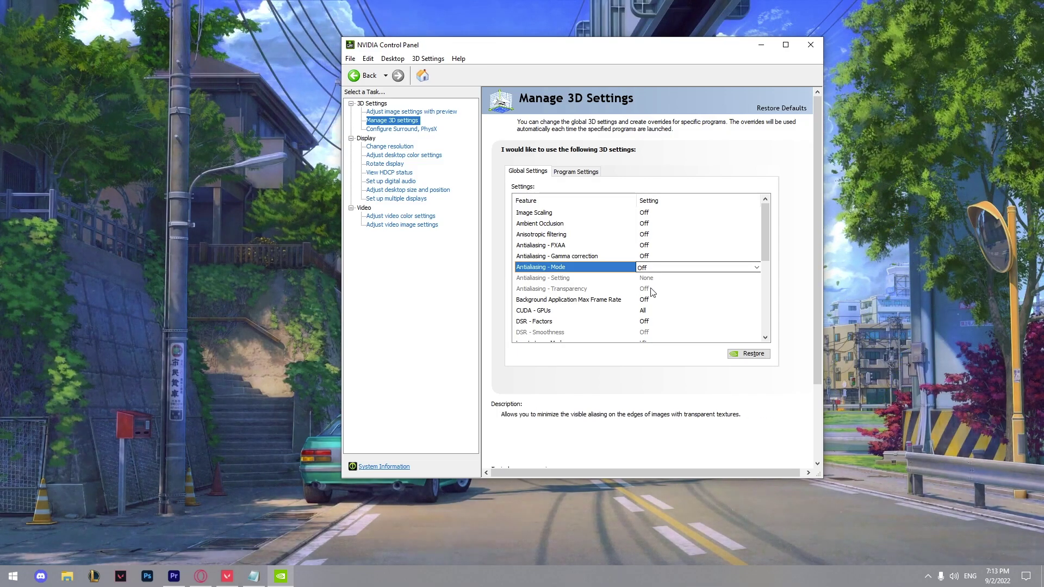
Leave Background Application Max Frame Rate Off, CUDA - GPUs on all GPUs, and DSR - Factors unchanged
scroll(626, 277, "down", 1)
left_click(571, 279)
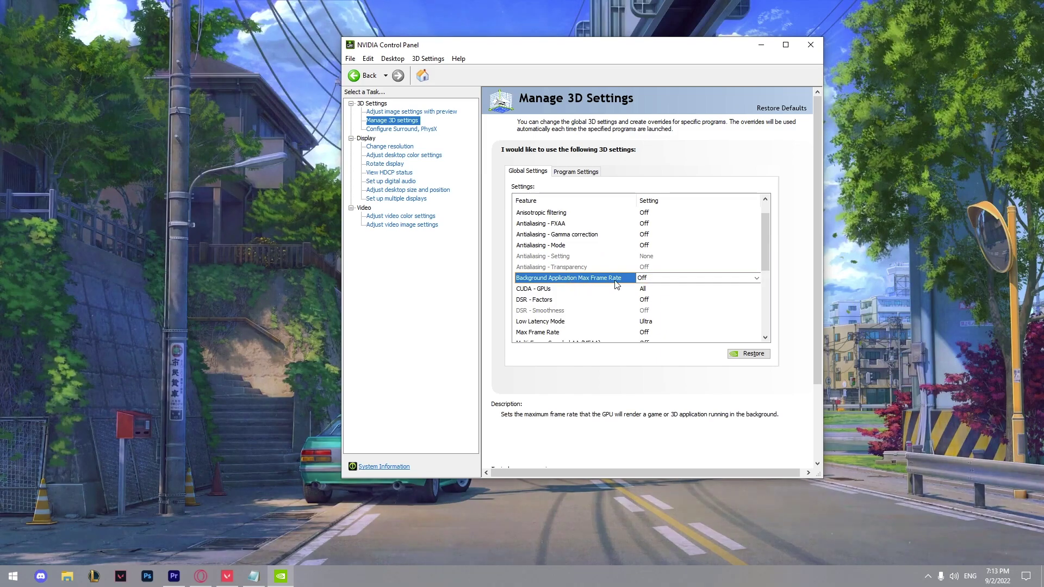
left_click(692, 279)
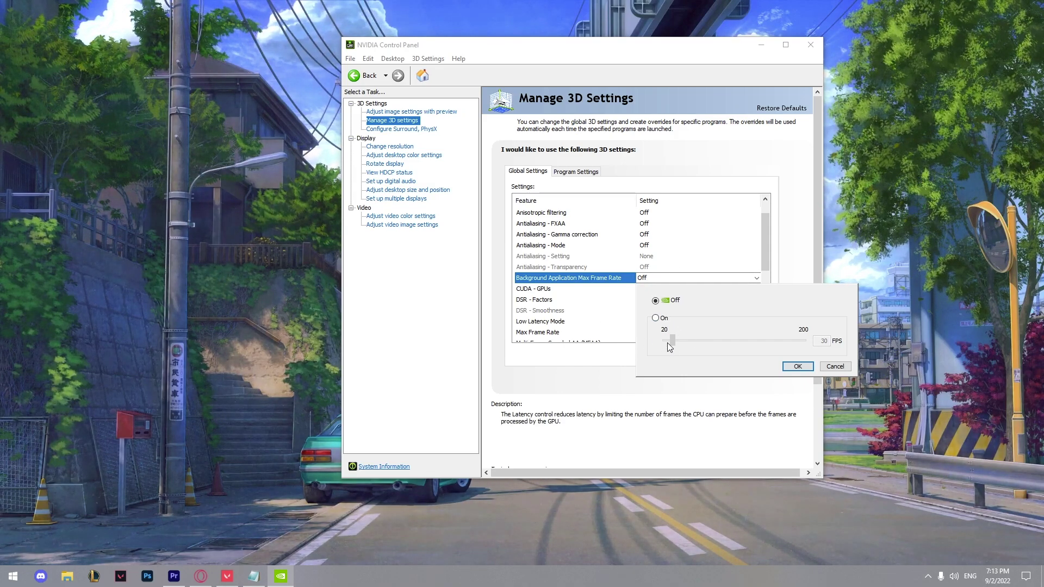
left_click(763, 267)
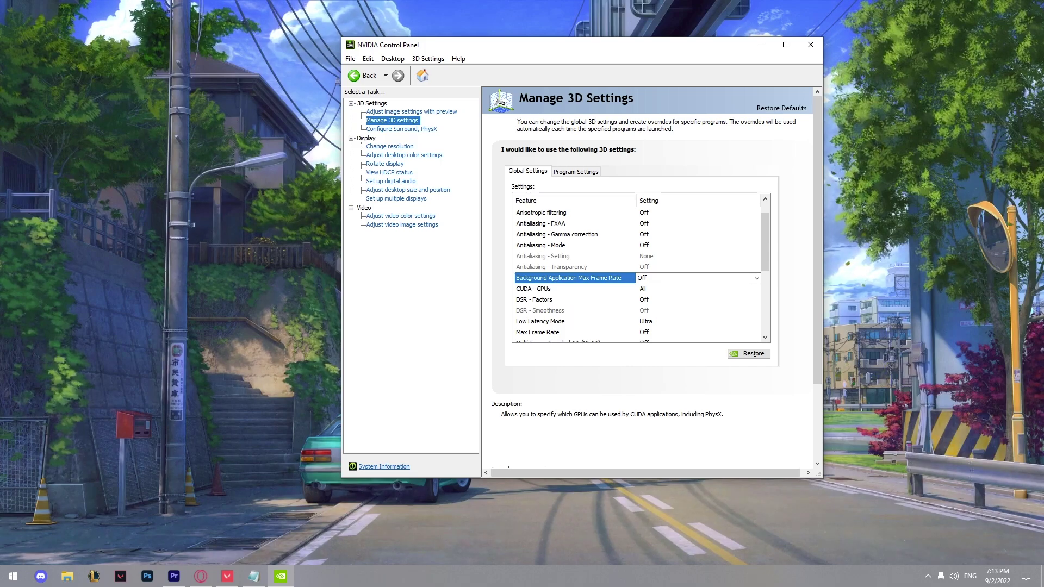
key("alt+Tab")
key("alt+Tab")
scroll(634, 287, "down", 1)
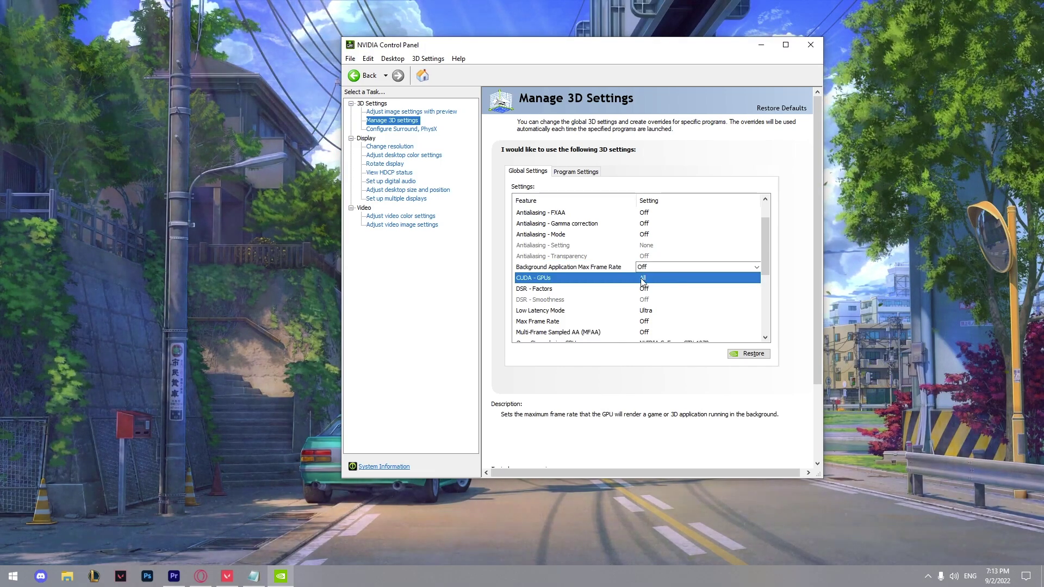
left_click(754, 282)
left_click(756, 278)
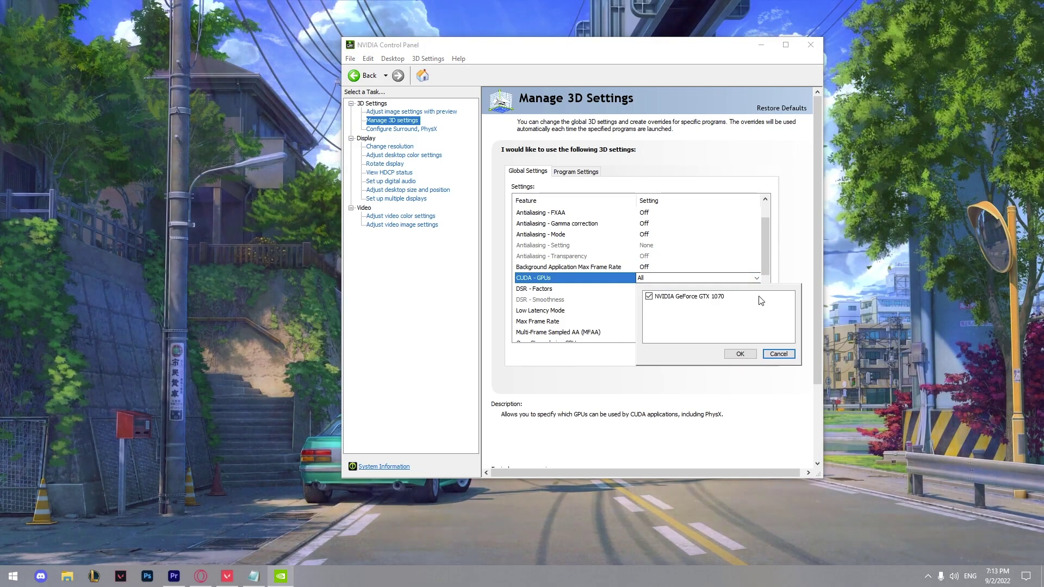
left_click(550, 295)
left_click(554, 289)
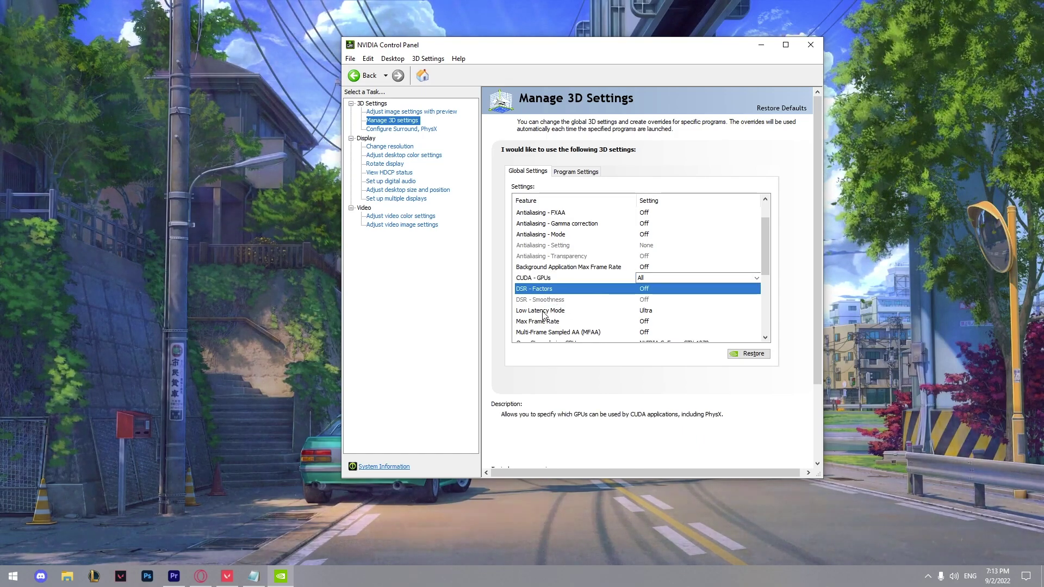
left_click_drag(765, 259, 765, 263)
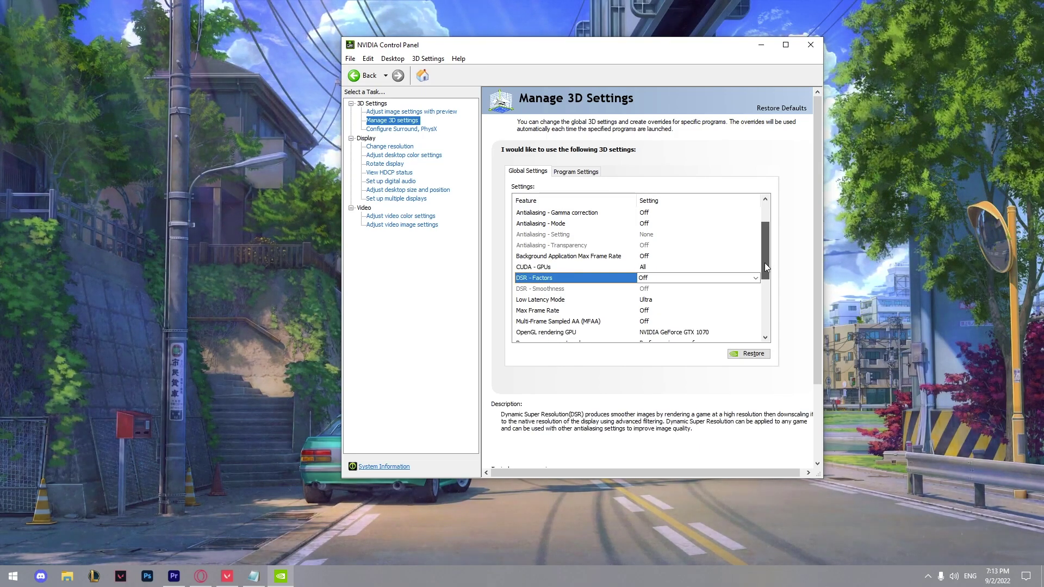
Keep Low Latency Mode Ultra, Max Frame Rate Off, MFAA Off and power mode Prefer maximum performance
left_click(659, 304)
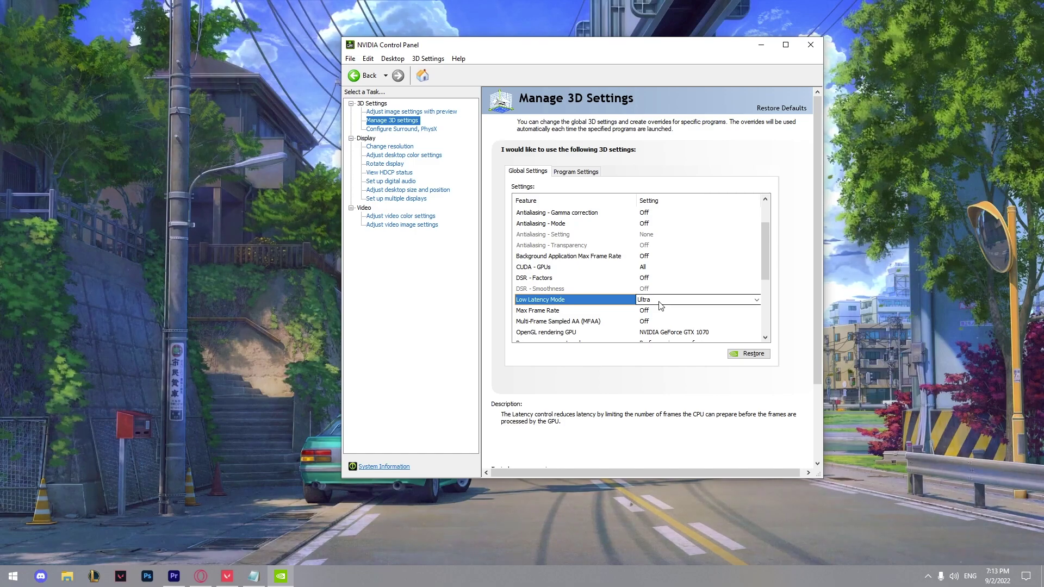
mouse_move(569, 311)
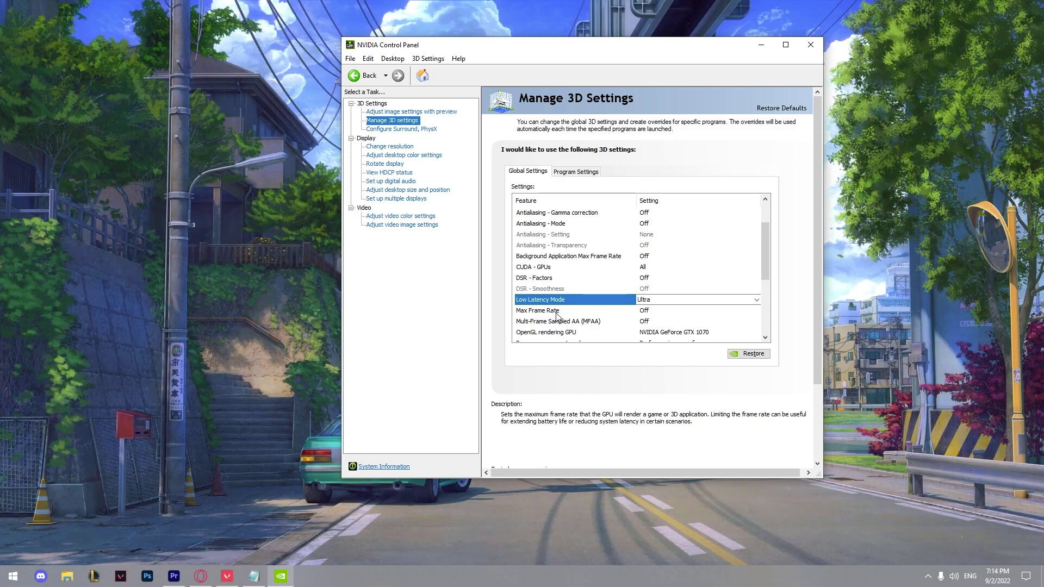
left_click(546, 315)
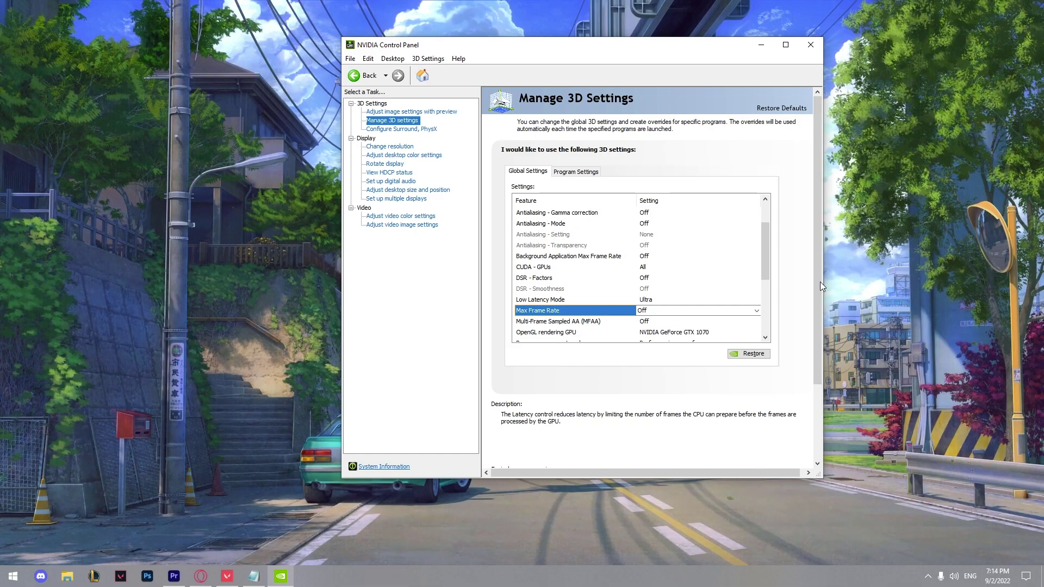
left_click_drag(765, 258, 755, 286)
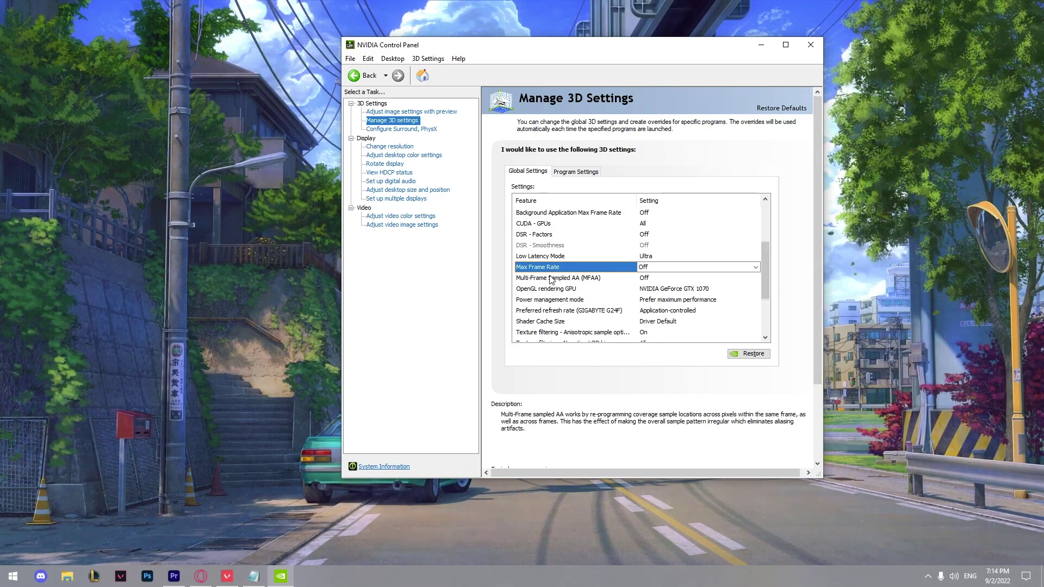
left_click(590, 278)
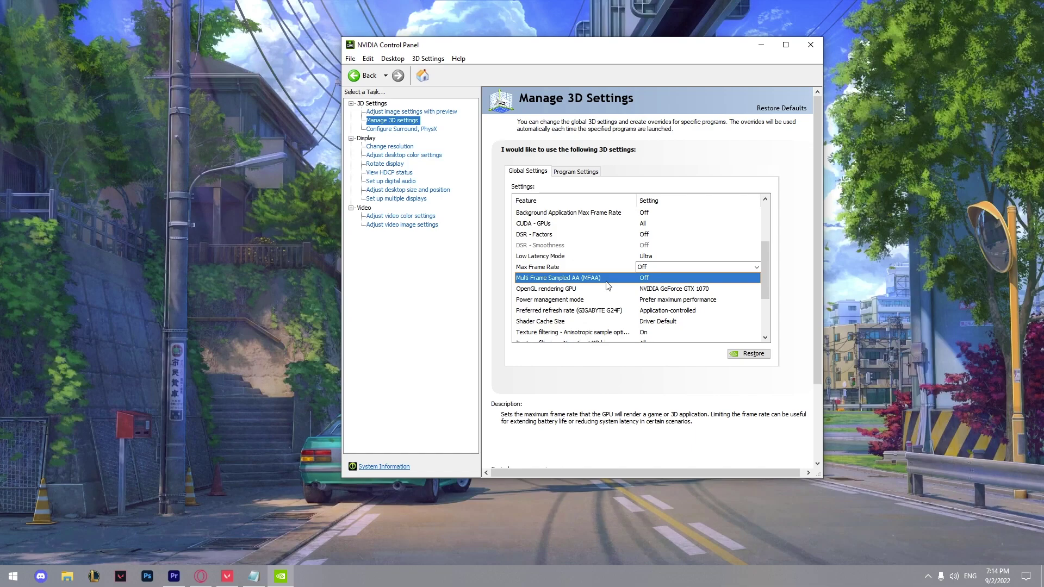
left_click(673, 280)
left_click(674, 283)
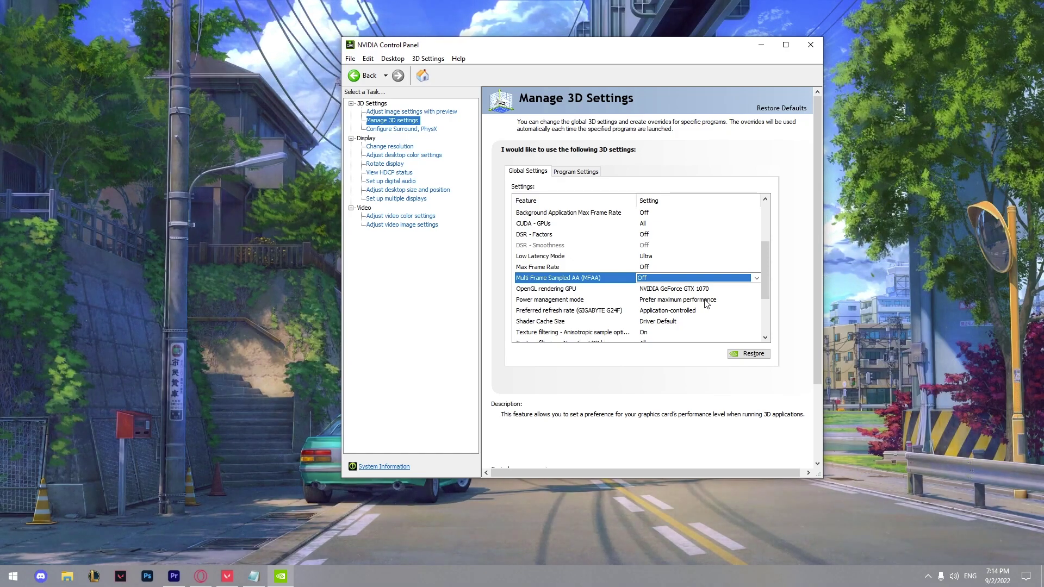
left_click(684, 300)
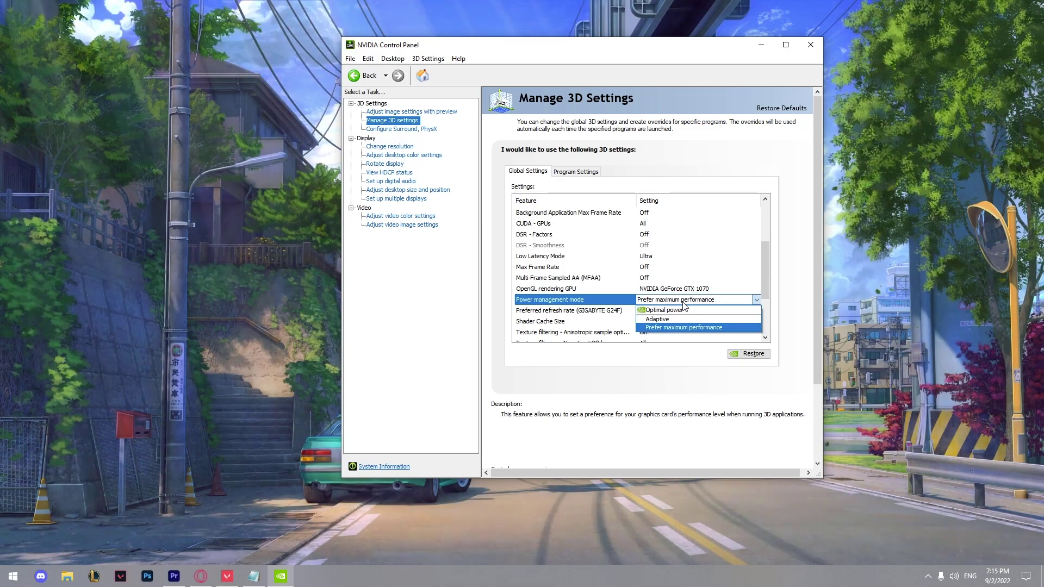
left_click(687, 302)
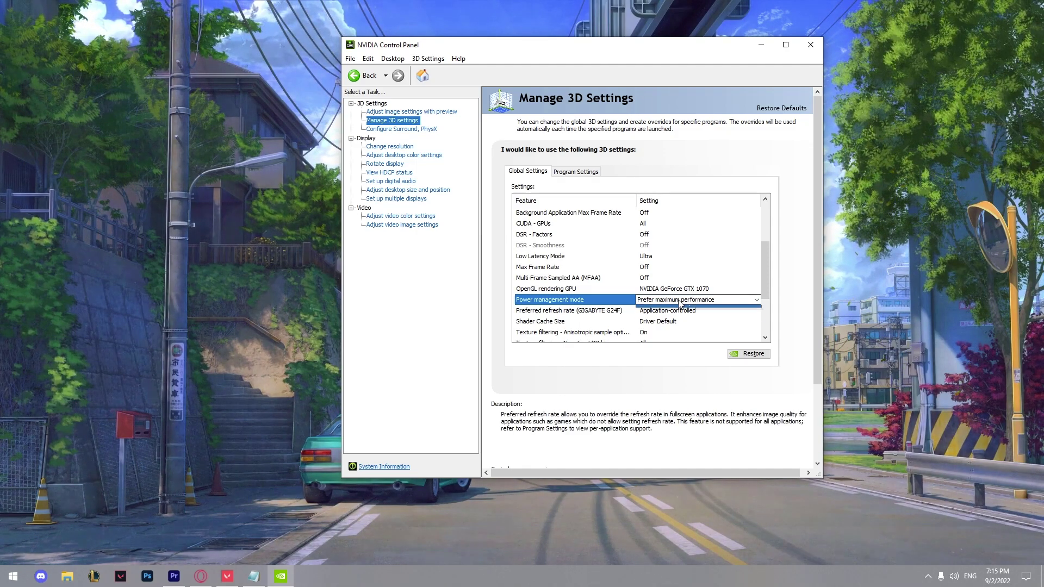
left_click(680, 300)
left_click(713, 329)
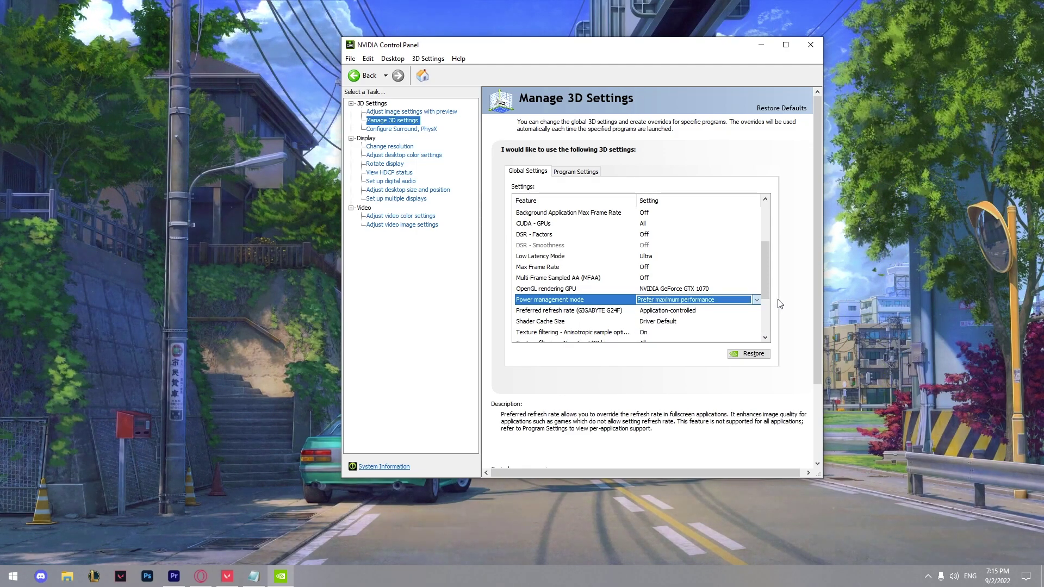
left_click_drag(768, 270, 769, 281)
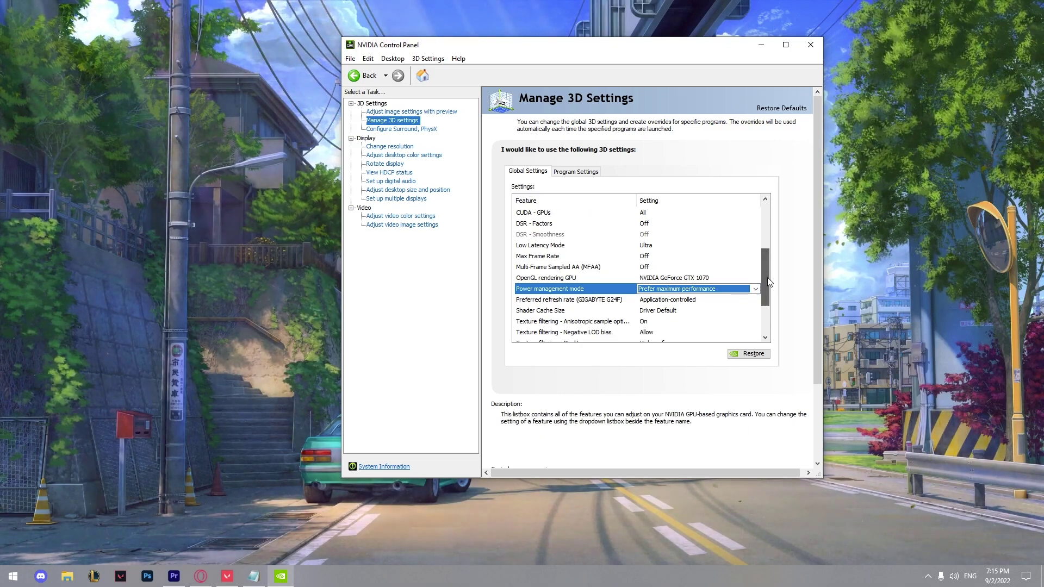
Keep refresh rate Application-controlled and review Shader Cache, texture filtering and Threaded optimization (Auto)
left_click(521, 301)
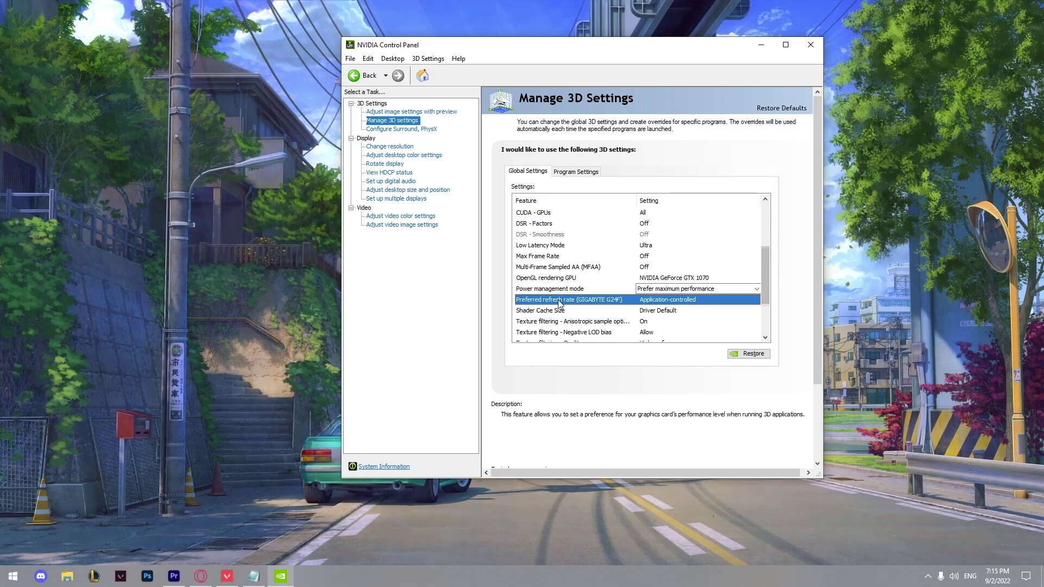
left_click(666, 302)
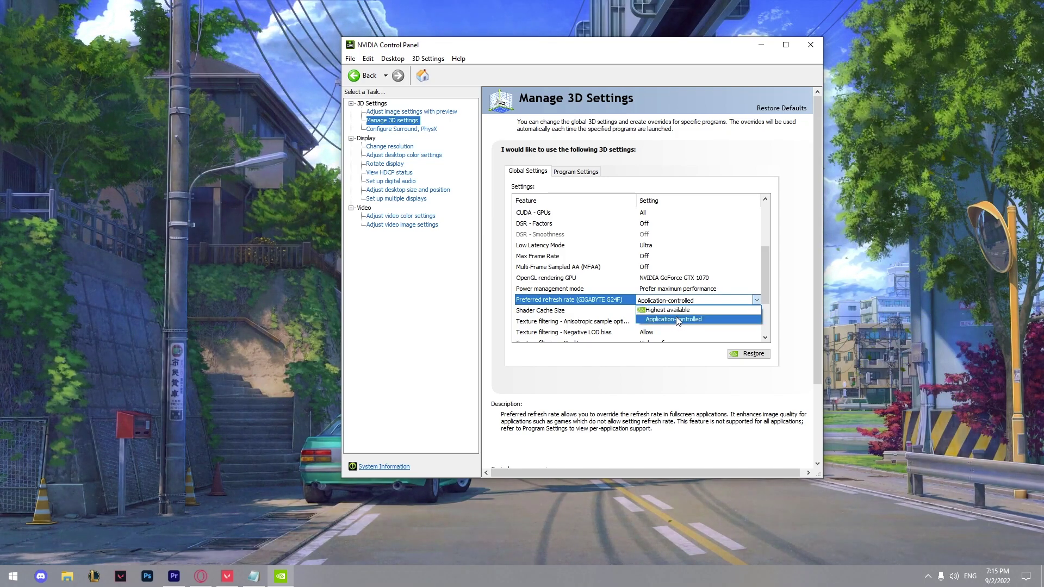
left_click(773, 286)
left_click_drag(773, 287, 769, 299)
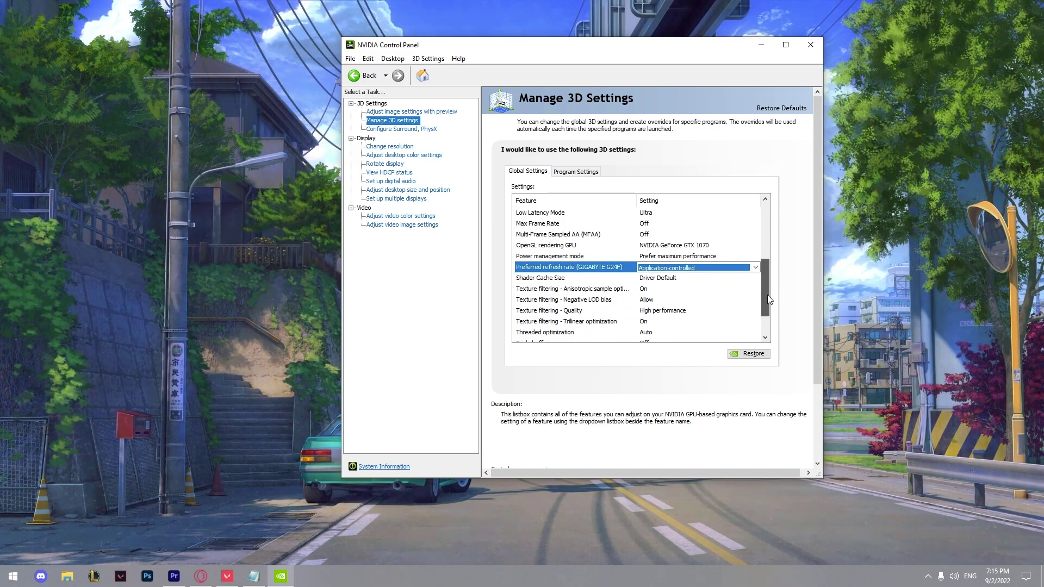
left_click(536, 279)
scroll(562, 295, "down", 1)
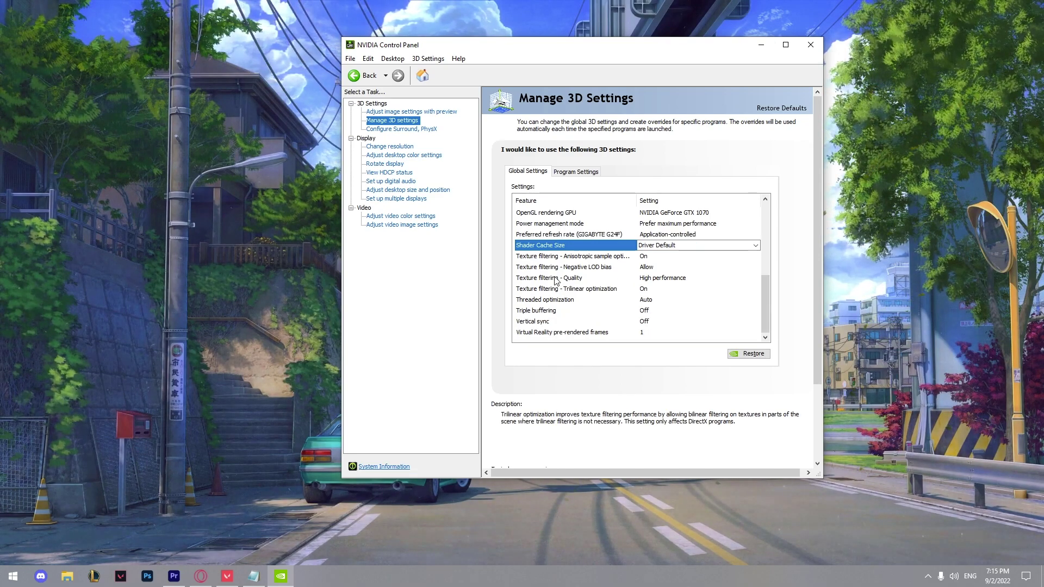
left_click(566, 289)
left_click(604, 281)
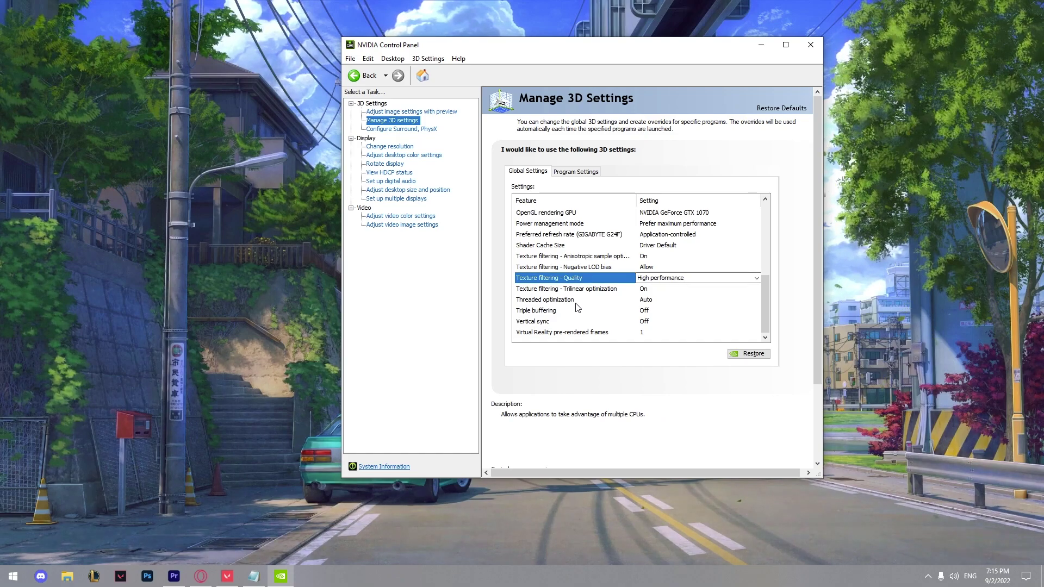
left_click(670, 302)
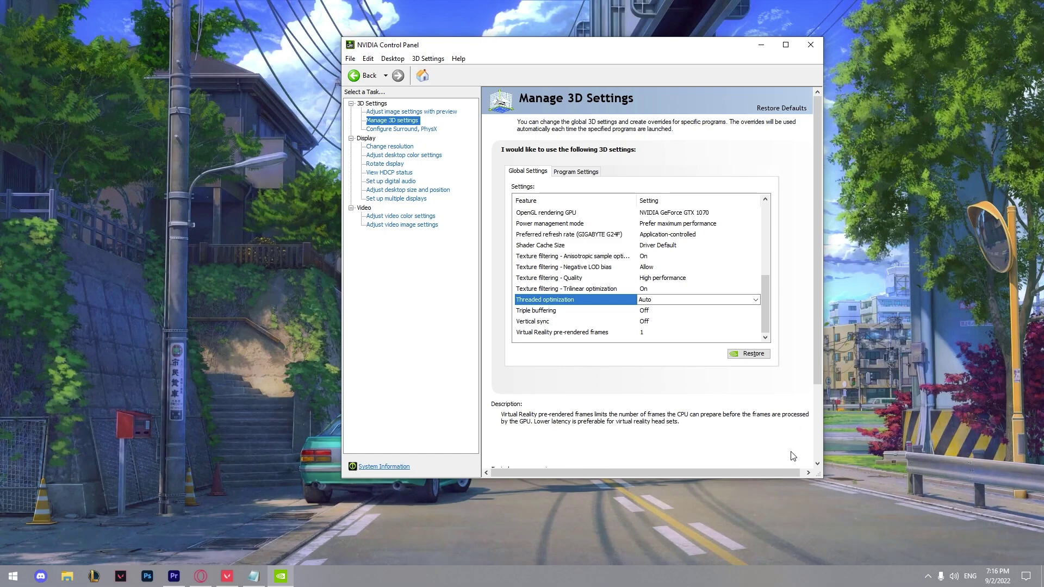
mouse_move(765, 315)
left_mouse_down()
mouse_move(769, 221)
mouse_move(768, 317)
left_mouse_up()
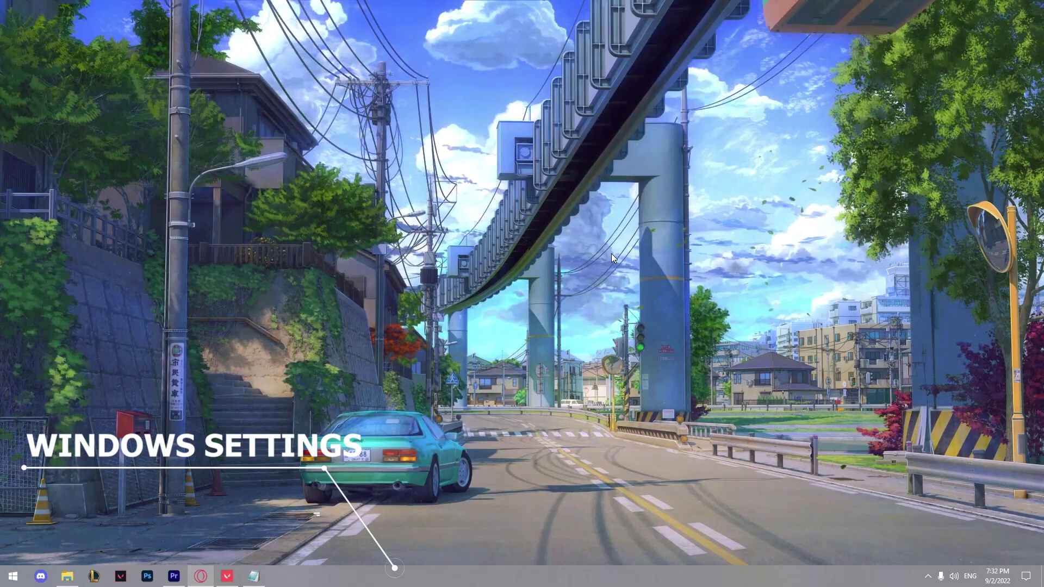
Search 'game mode', confirm Game Mode On and Xbox Game Bar Off, then close Settings
left_click(21, 574)
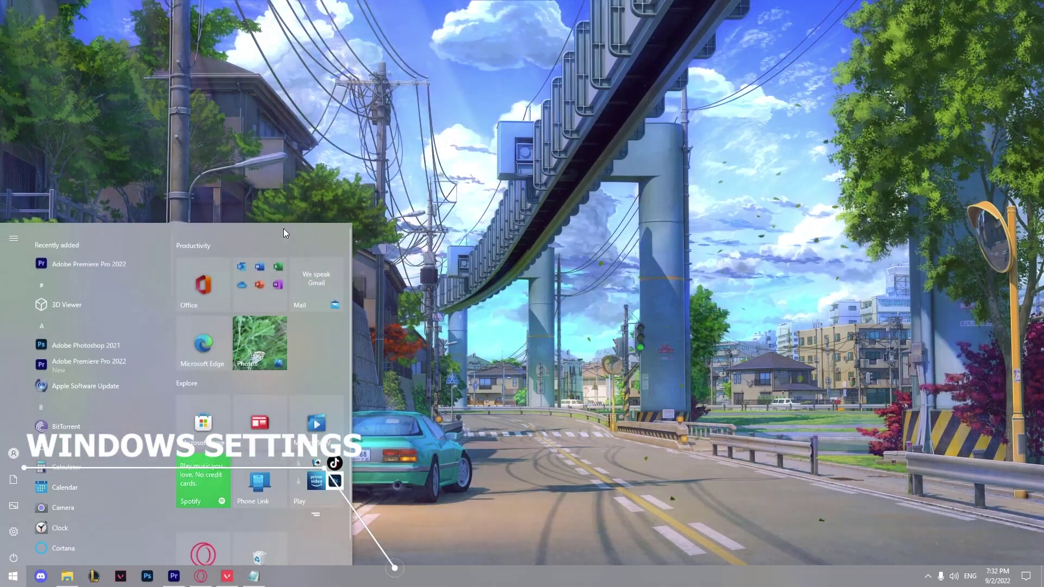
type("game mode")
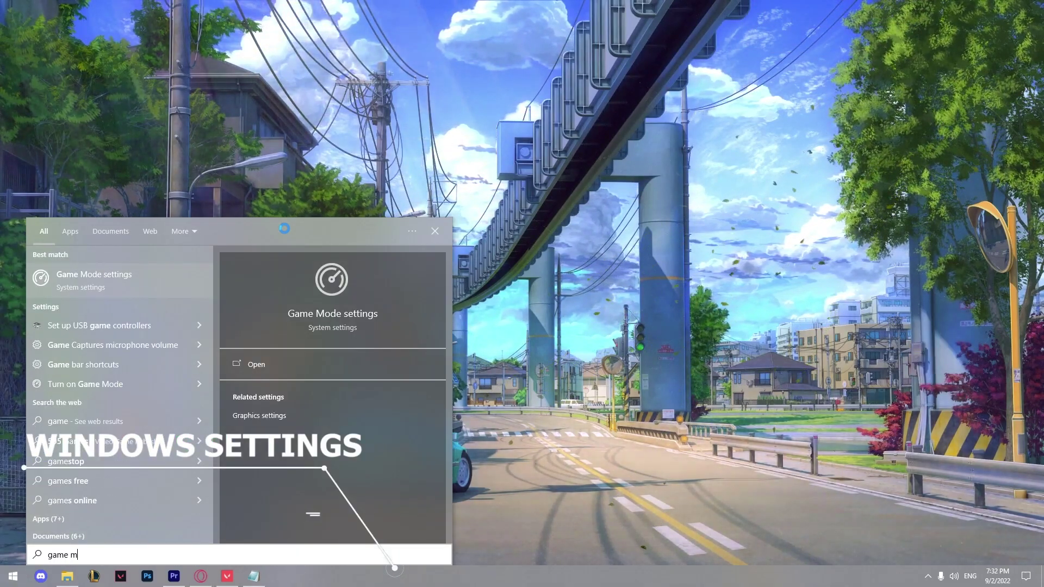
left_click(81, 274)
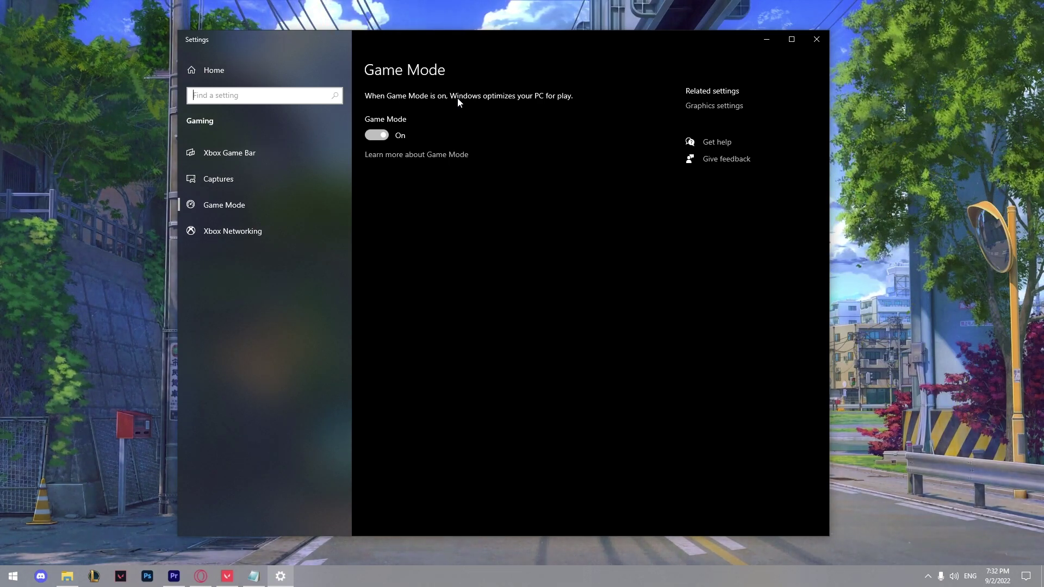
left_click(262, 163)
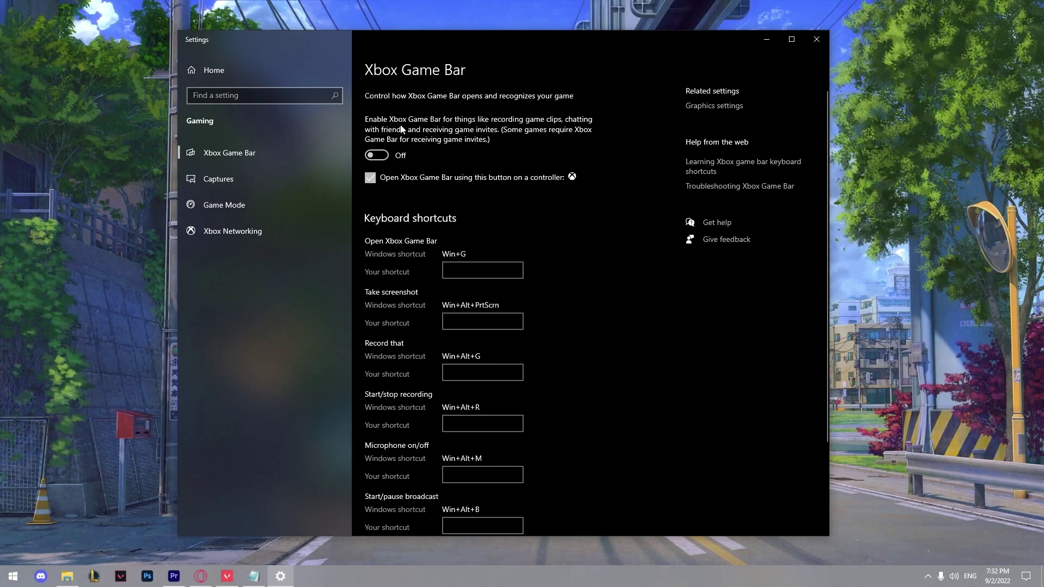
scroll(478, 155, "down", 3)
scroll(478, 155, "up", 3)
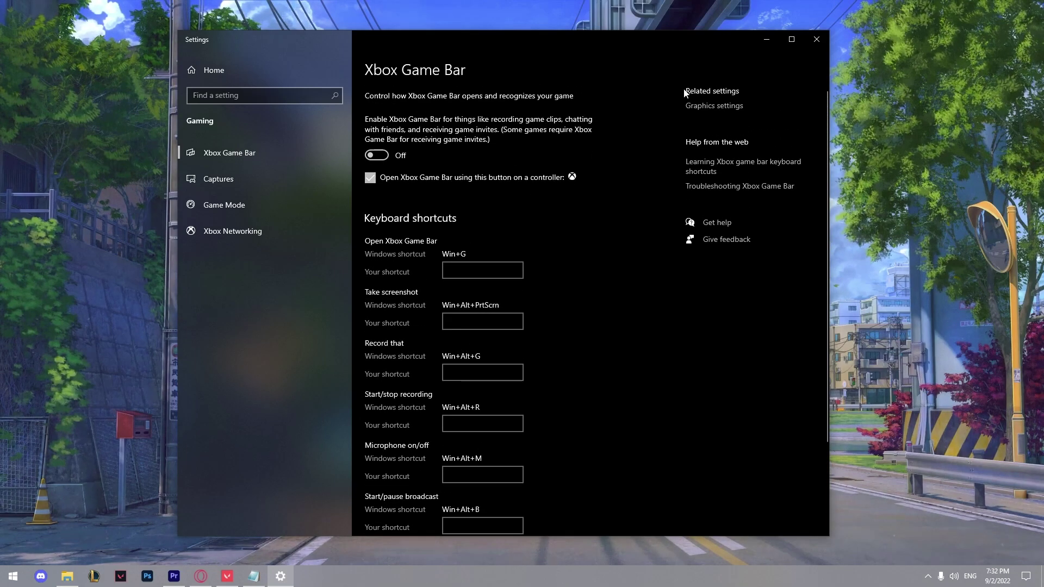
left_click(816, 39)
Search 'power set', confirm the High performance plan in Power Options, then close Power Options and Settings
key("super")
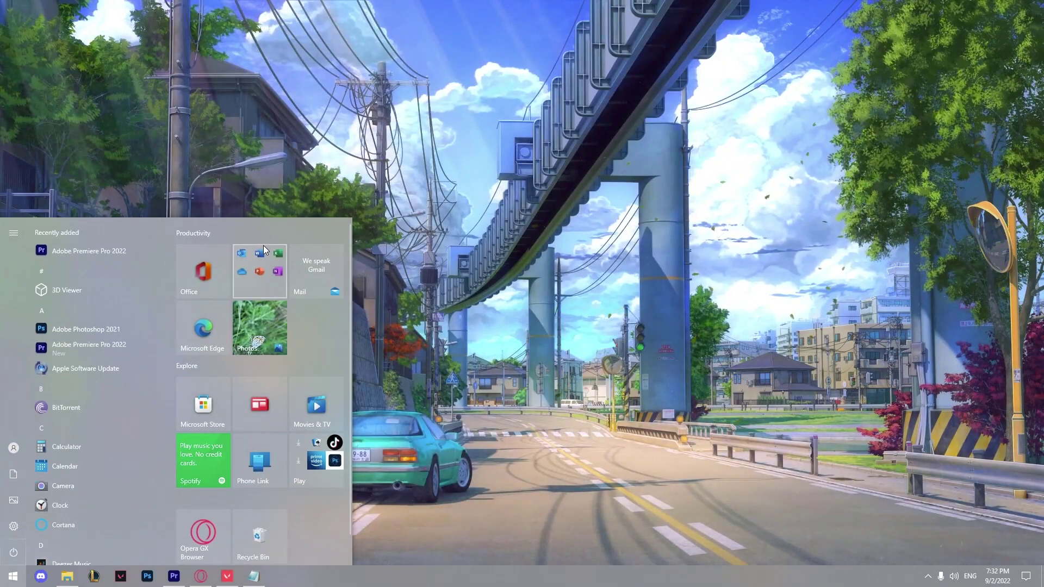
type("power")
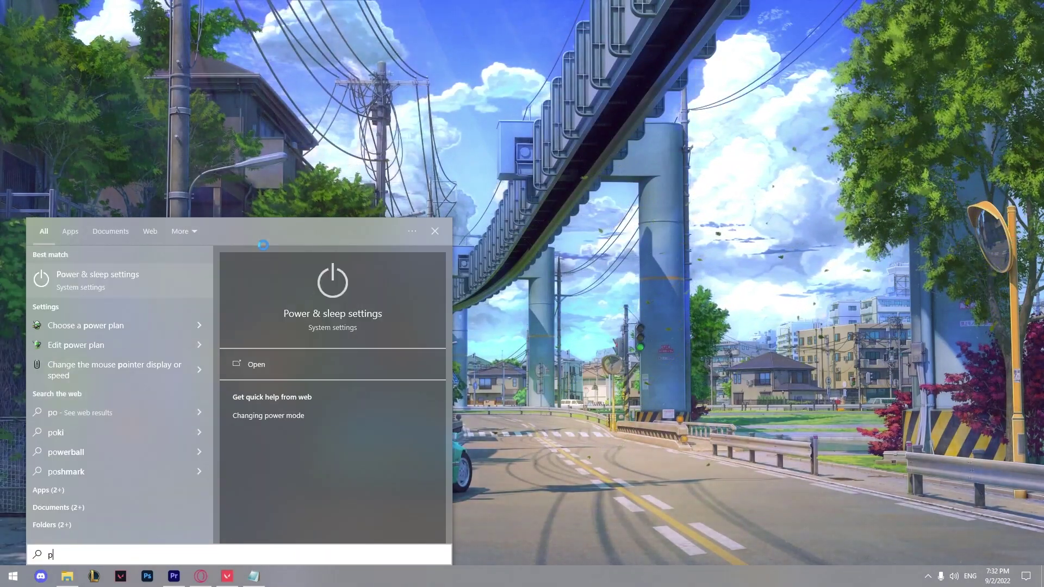
key("BackSpace")
key("BackSpace")
key("BackSpace")
key("BackSpace")
key("BackSpace")
left_click(740, 203)
key("super")
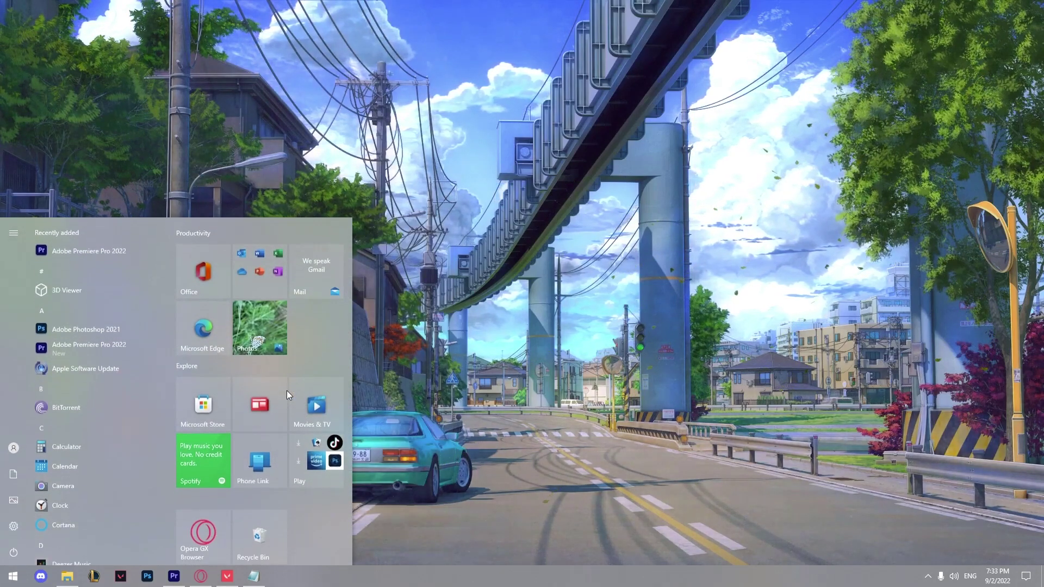
type("power set")
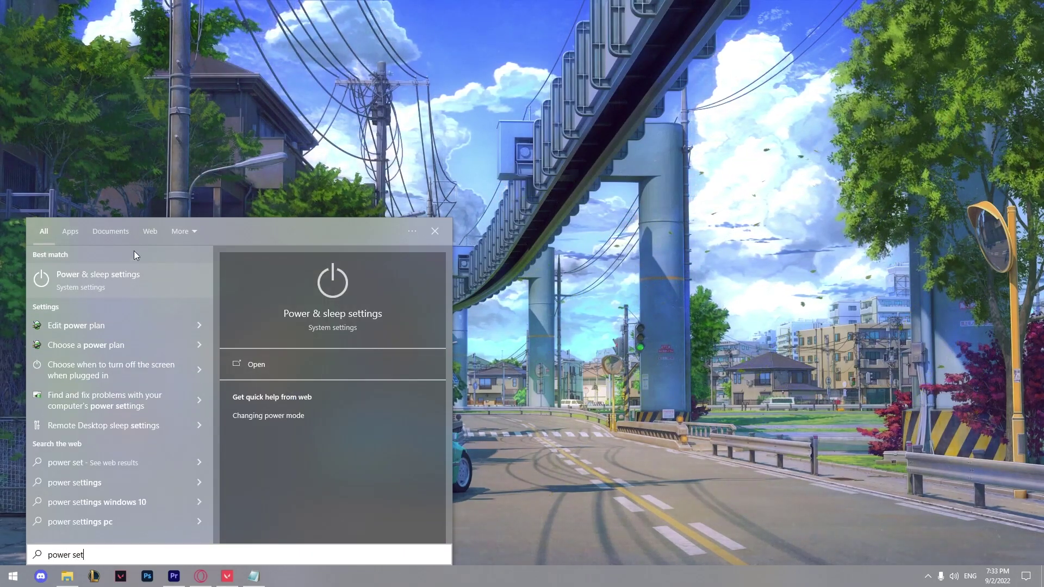
key("Return")
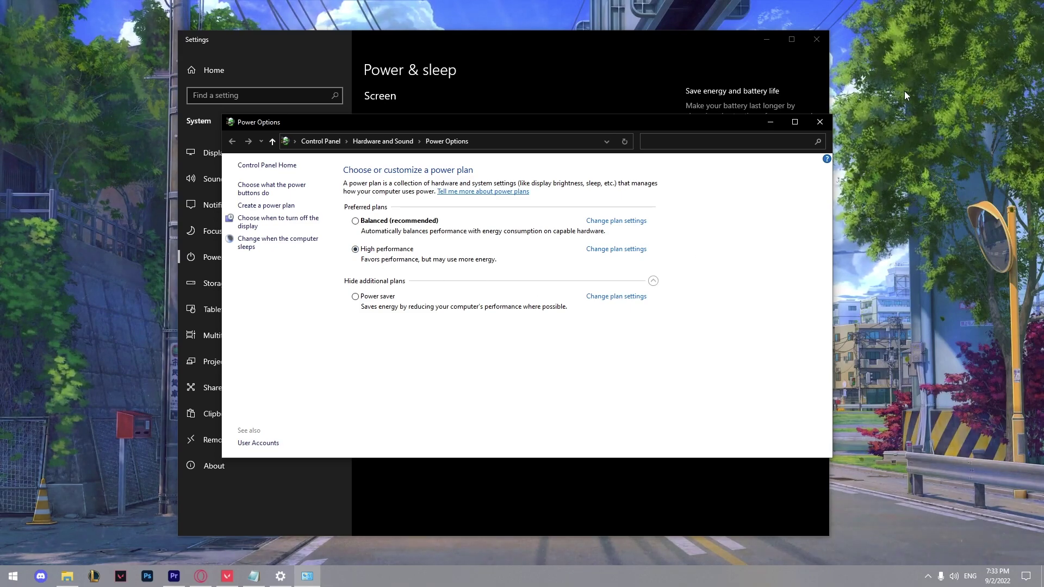
left_click(820, 121)
left_click(816, 39)
Open Task Manager from the taskbar and show the Startup apps list
right_click(577, 577)
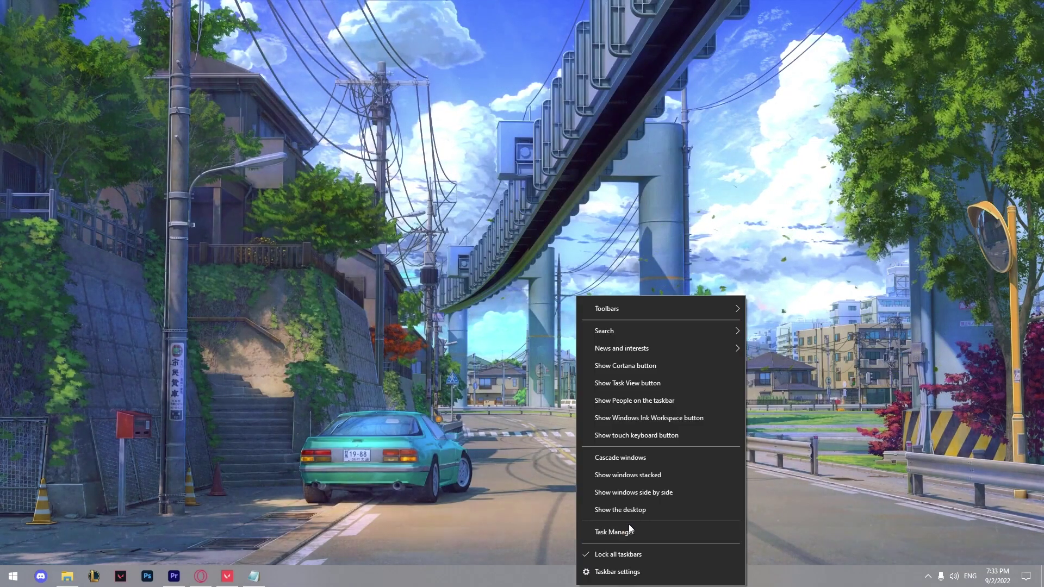
left_click(627, 532)
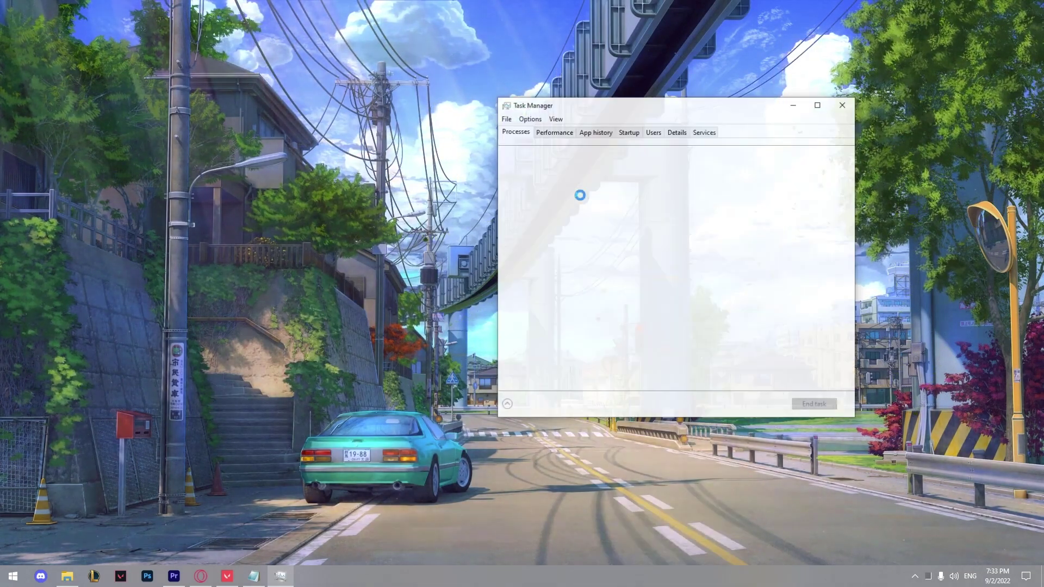
left_click(629, 132)
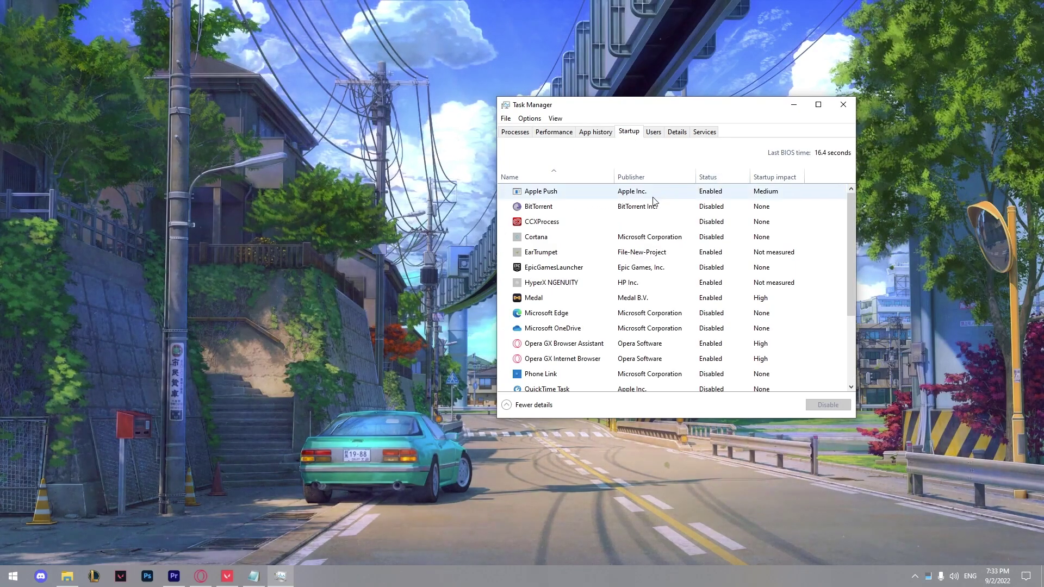
scroll(655, 207, "down", 3)
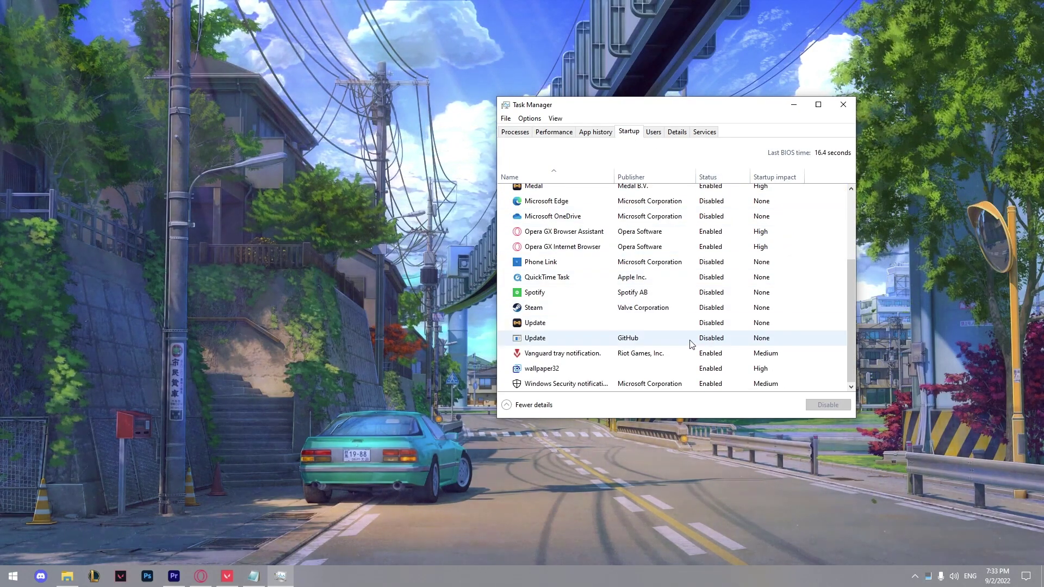
scroll(722, 359, "up", 3)
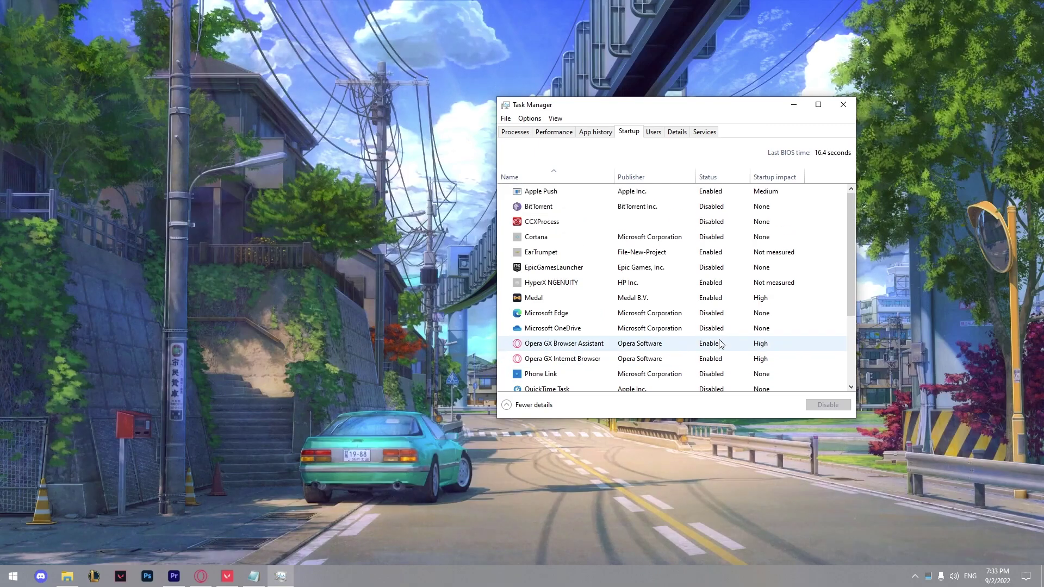
scroll(706, 218, "down", 3)
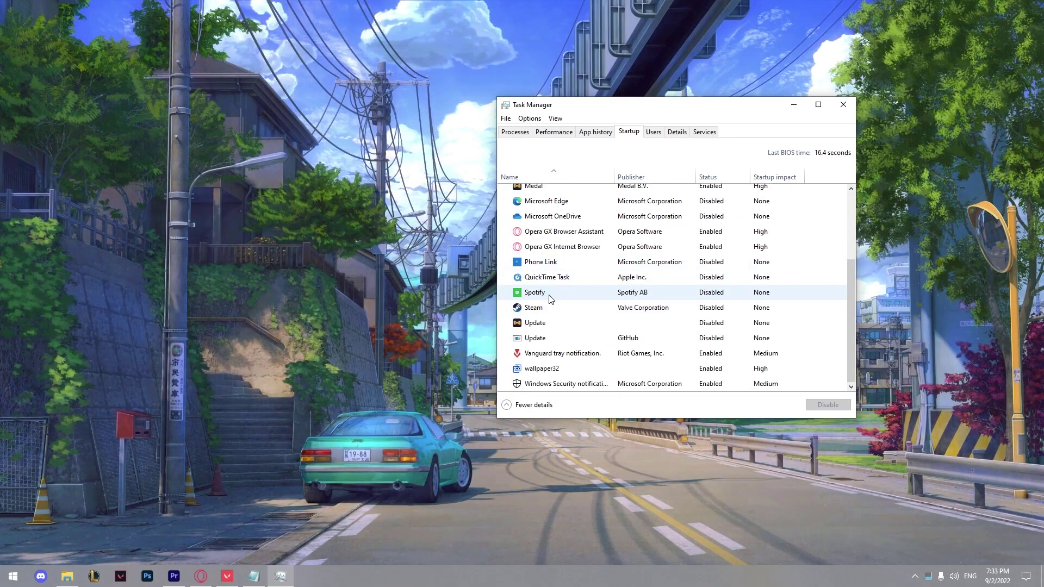
Disable wallpaper32 as a startup app, then recheck its options
right_click(721, 368)
left_click(757, 375)
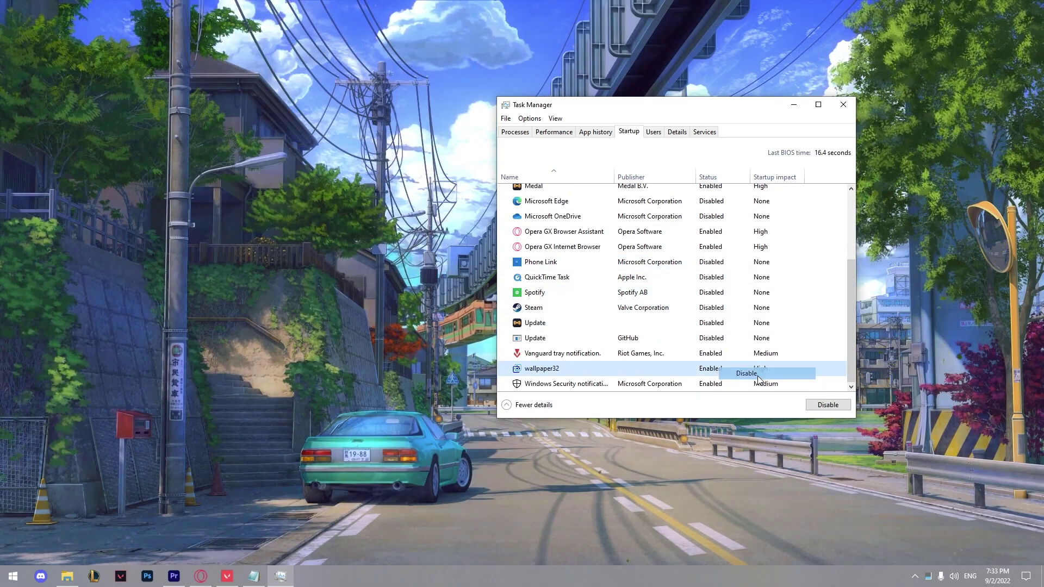
right_click(708, 369)
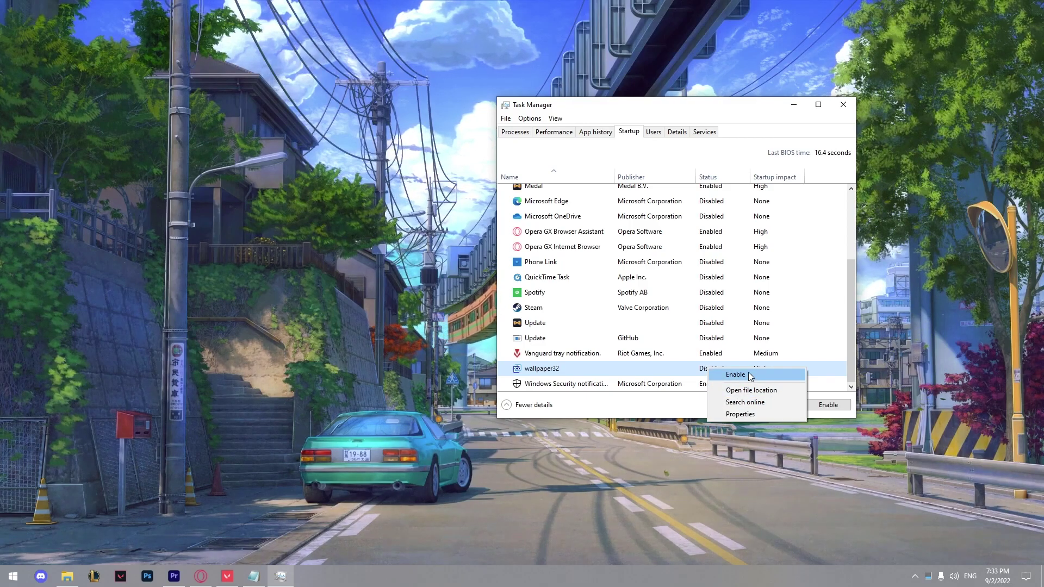
key("Escape")
right_click(716, 368)
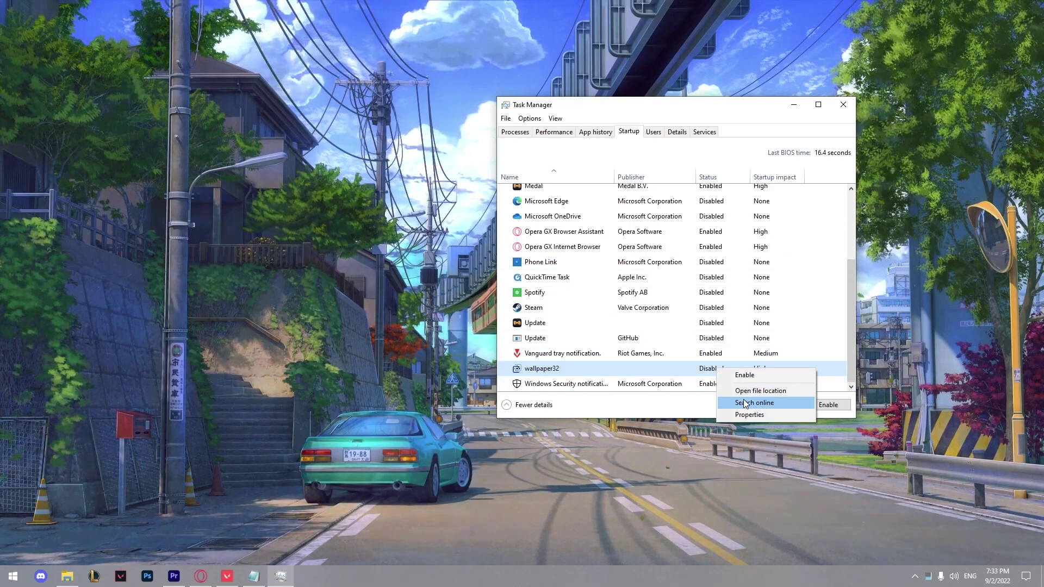
left_click(730, 367)
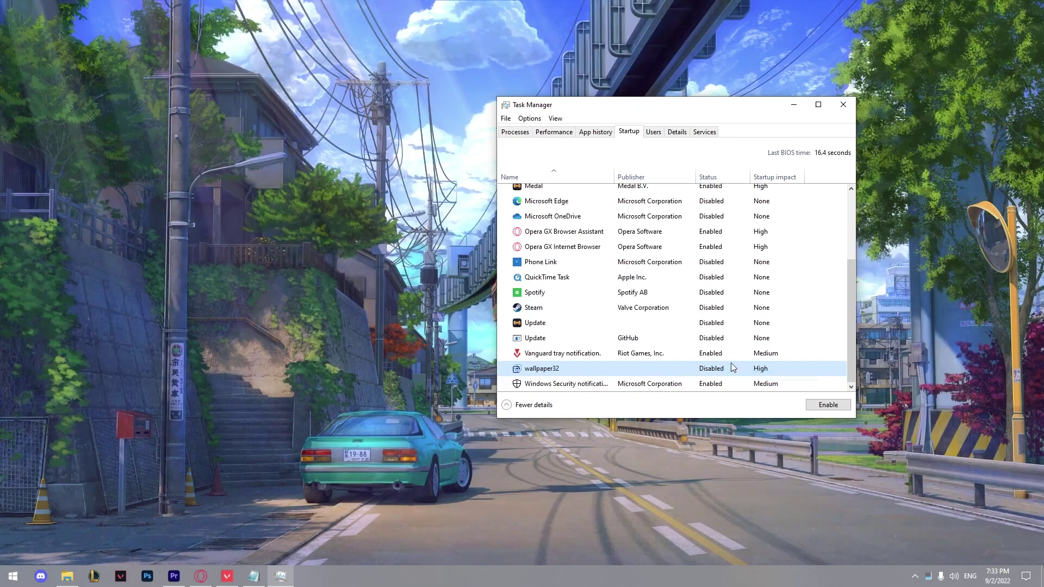
Browse the startup list and select the Medal entry
scroll(736, 331, "up", 3)
scroll(736, 305, "down", 3)
scroll(805, 302, "up", 3)
left_click(821, 300)
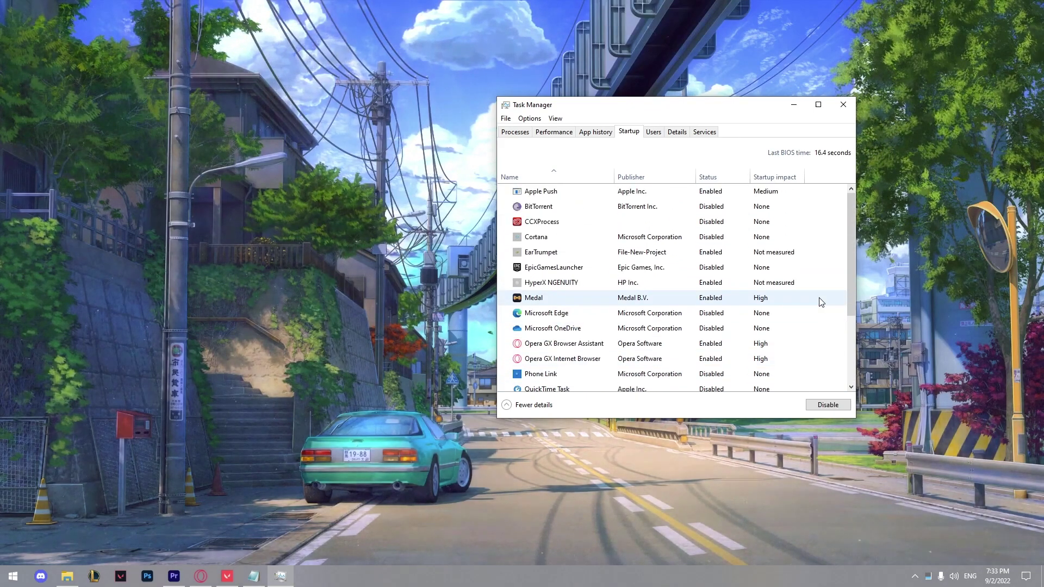
scroll(821, 302, "down", 3)
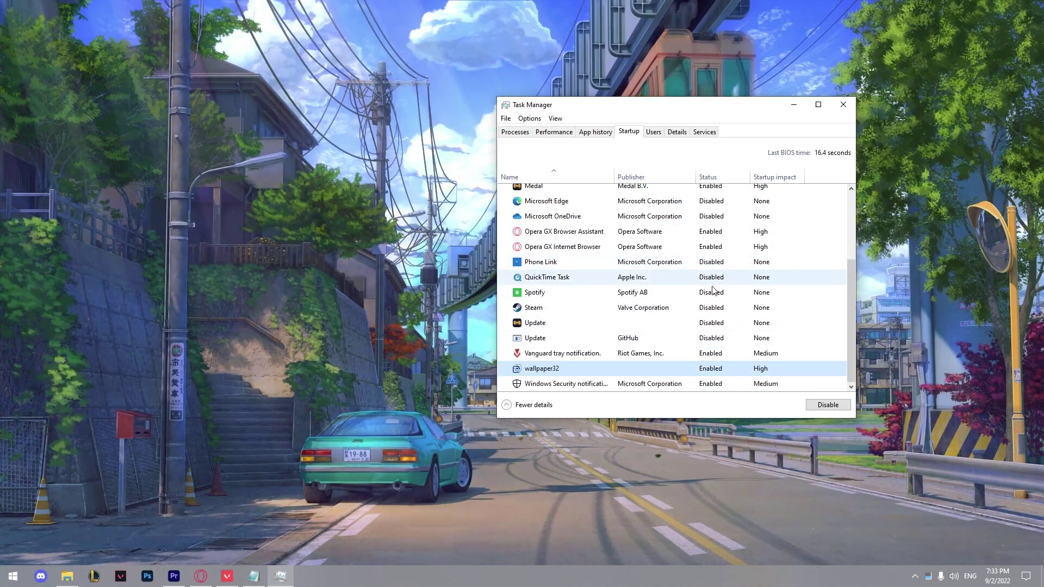
scroll(714, 291, "up", 3)
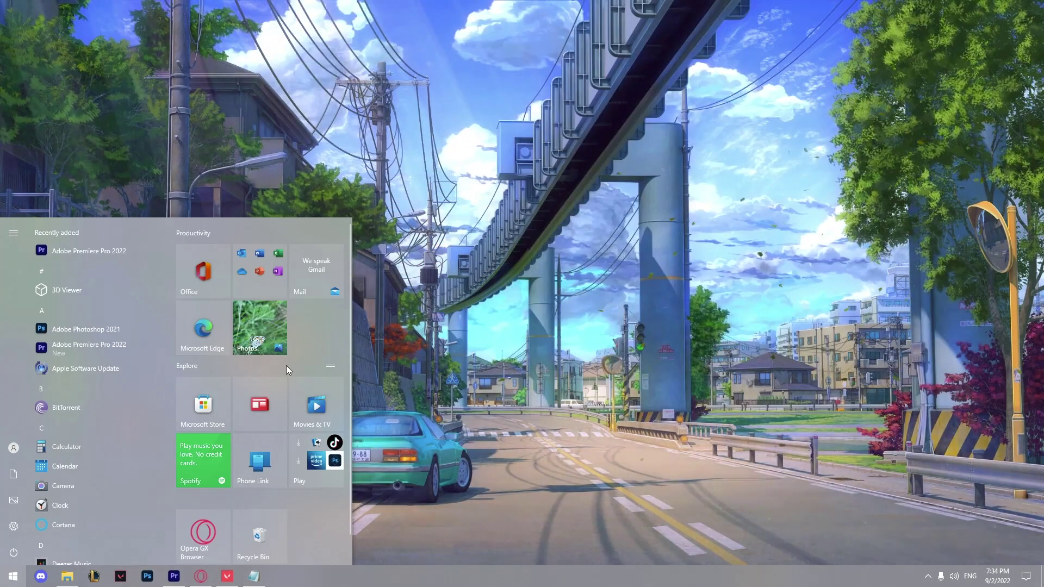
Open Windows Graphics settings through a 'gpu' search and start adding an app
type("gpu")
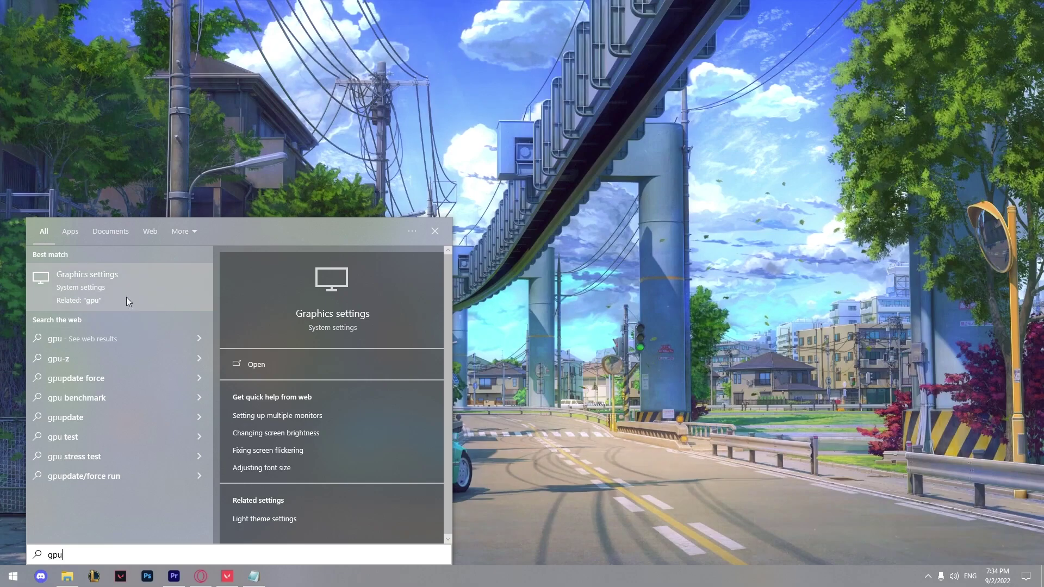
left_click(126, 298)
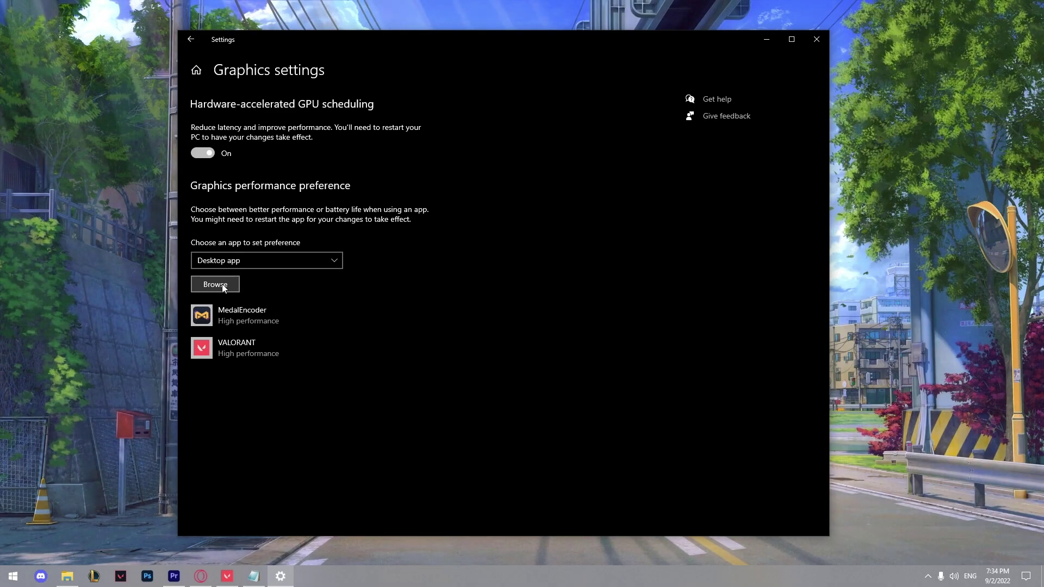
left_click(220, 285)
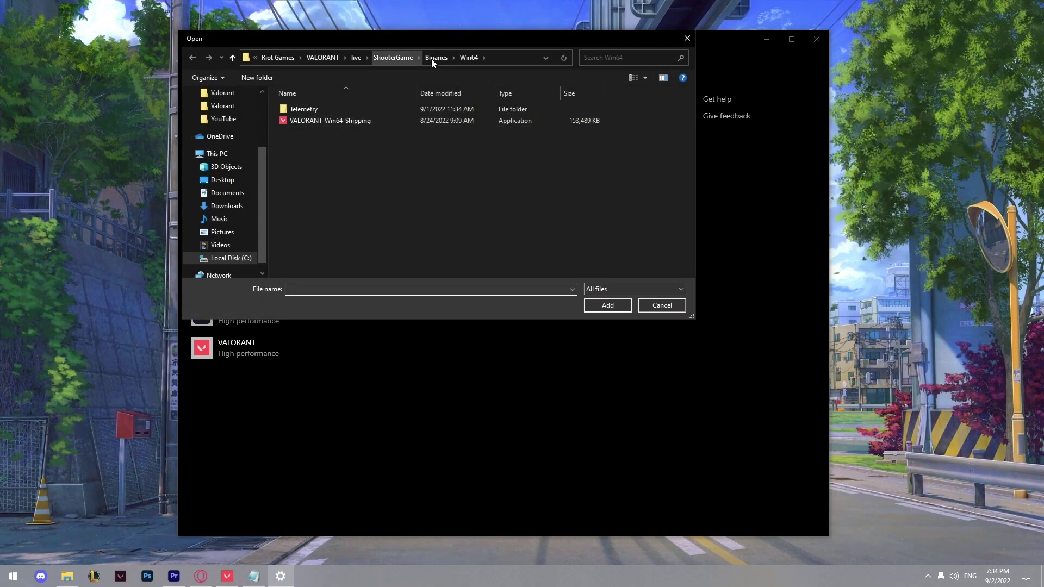
Add VALORANT-Win64-Shipping.exe from live\ShooterGame\Binaries\Win64, then close Settings
left_click(323, 57)
double_click(299, 109)
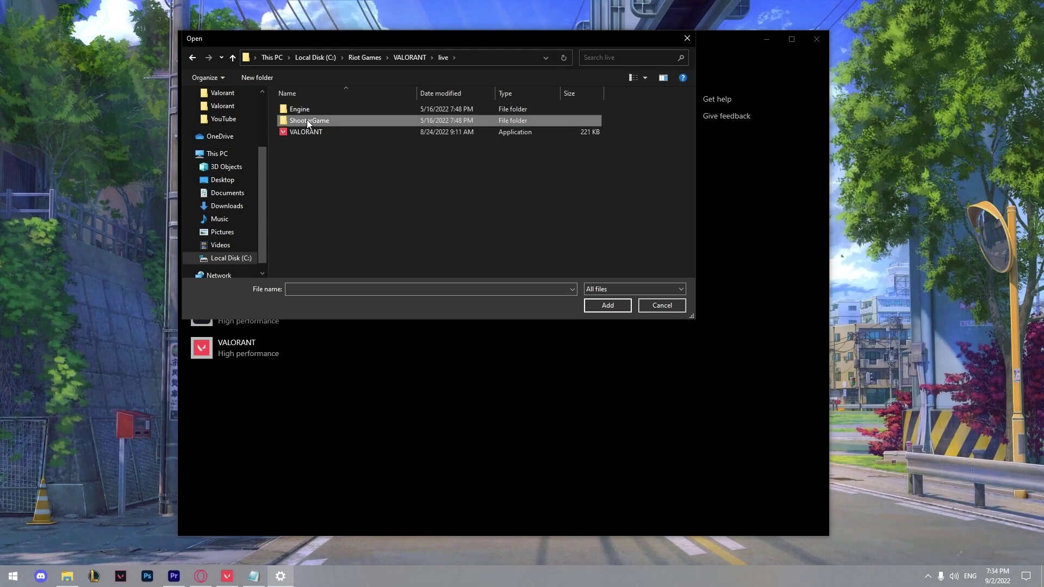
double_click(306, 120)
double_click(319, 109)
double_click(305, 109)
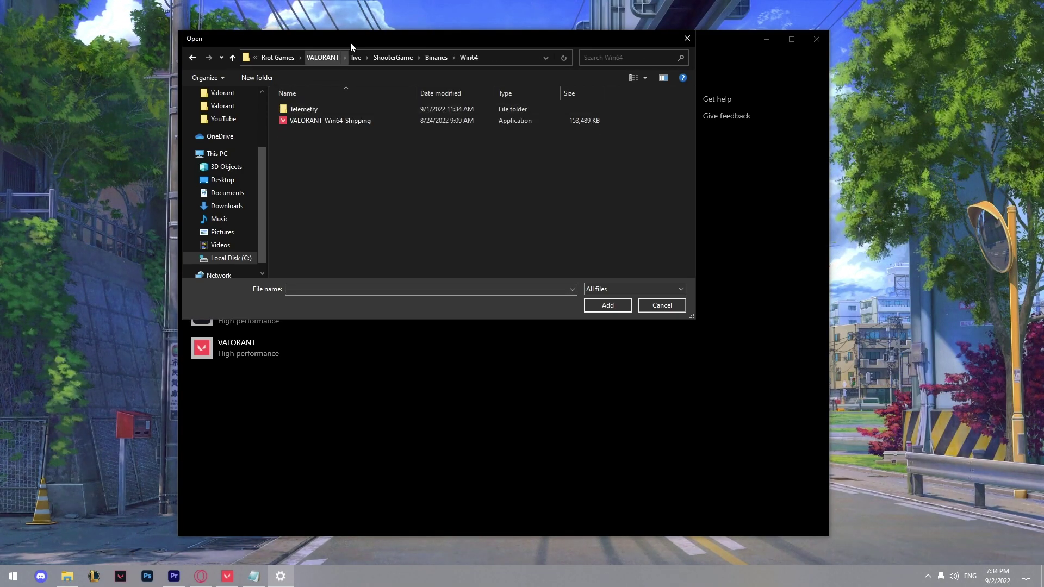
double_click(339, 118)
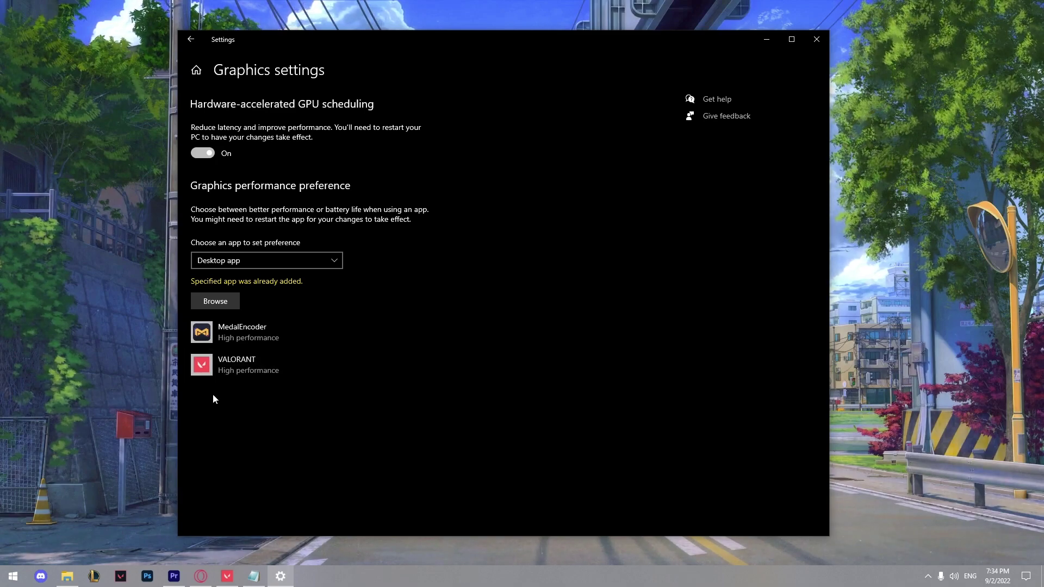
key("alt+F4")
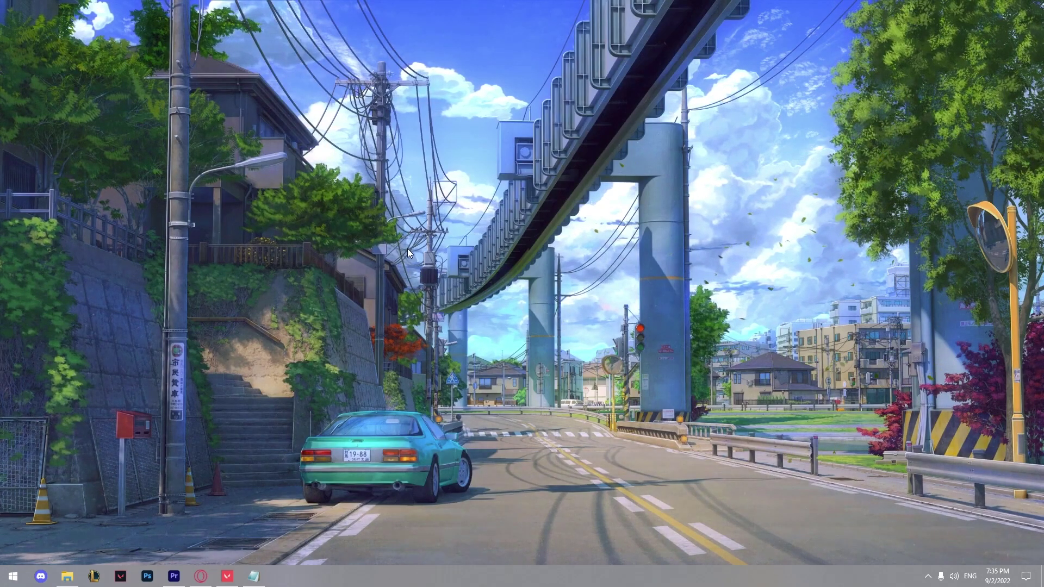
left_click(928, 575)
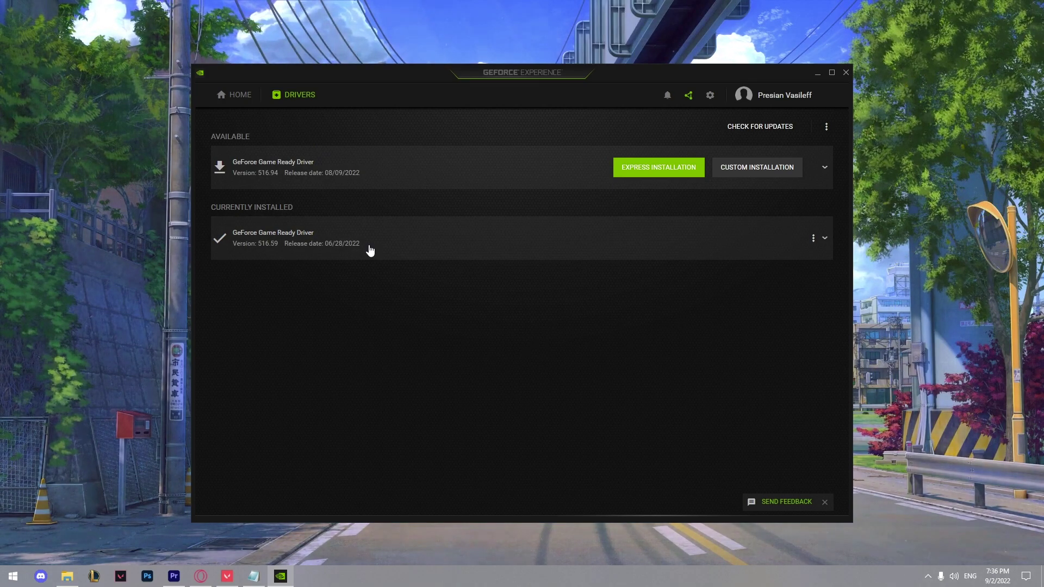
left_click(846, 72)
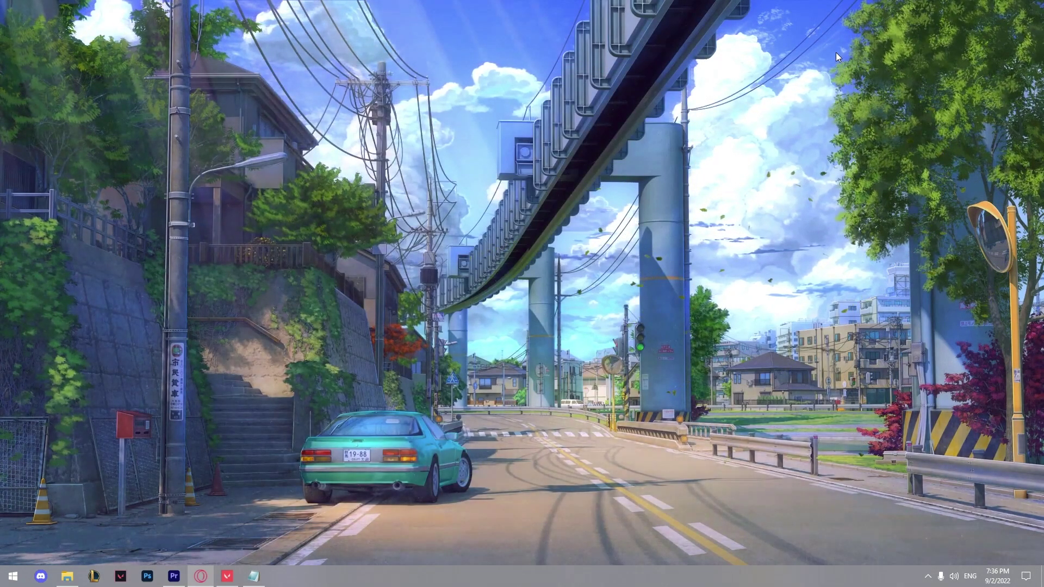